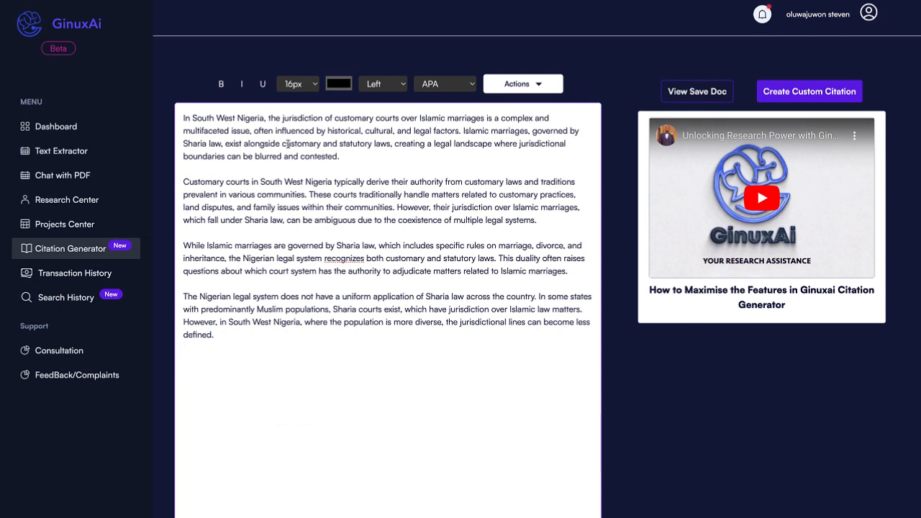
Select the essay's first paragraph and bring up reference suggestions for it
drag(184, 116, 242, 272)
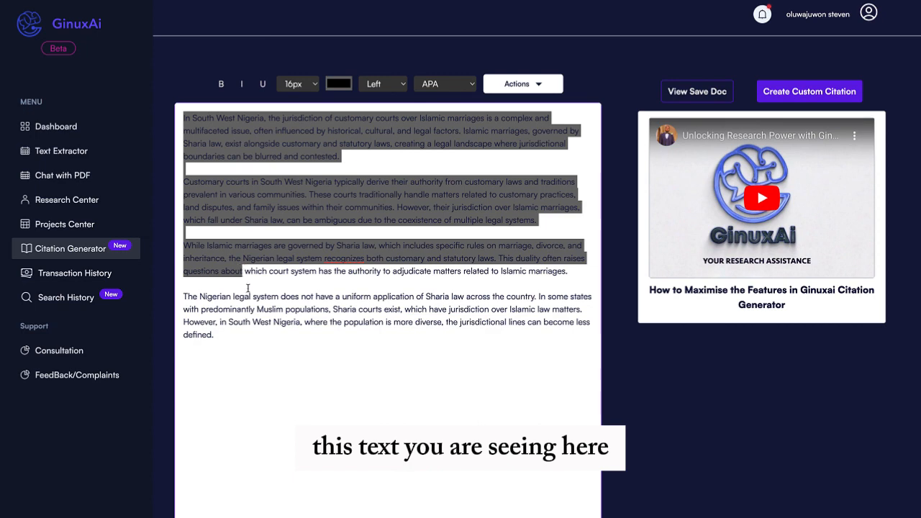
click(247, 289)
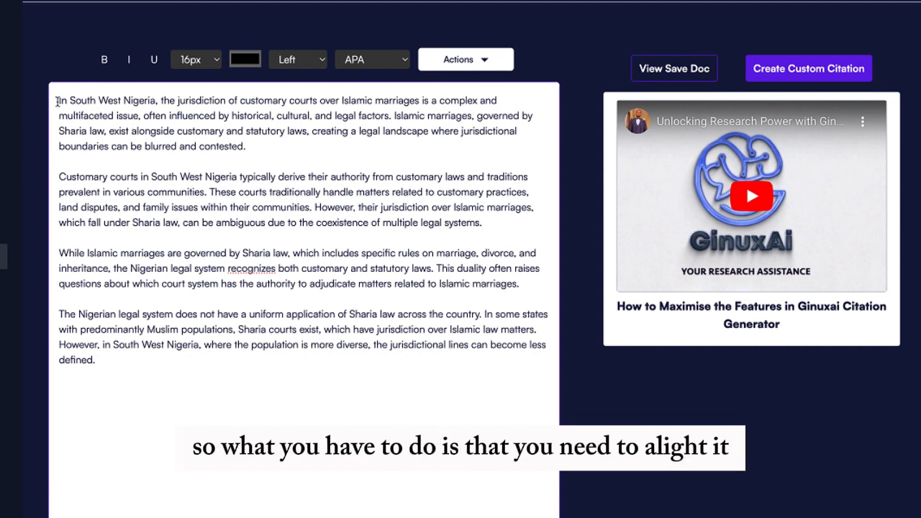
drag(57, 101, 248, 146)
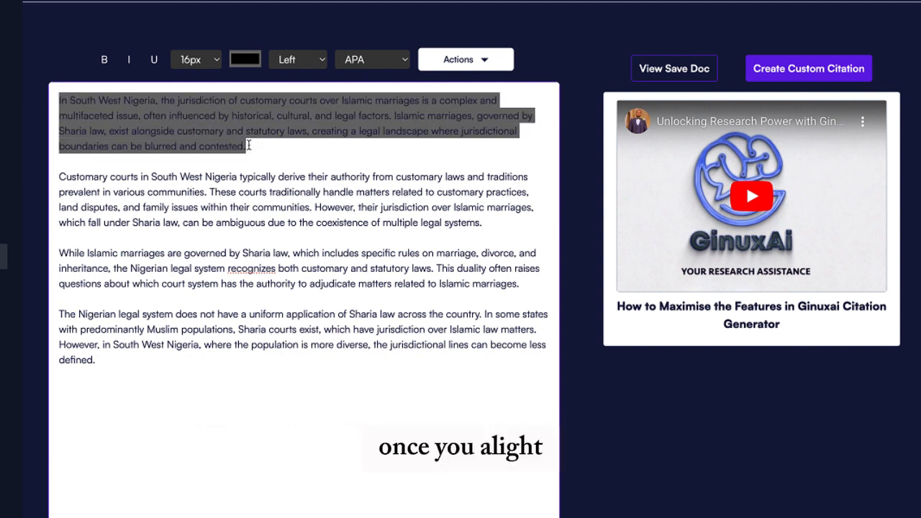
right_click(213, 126)
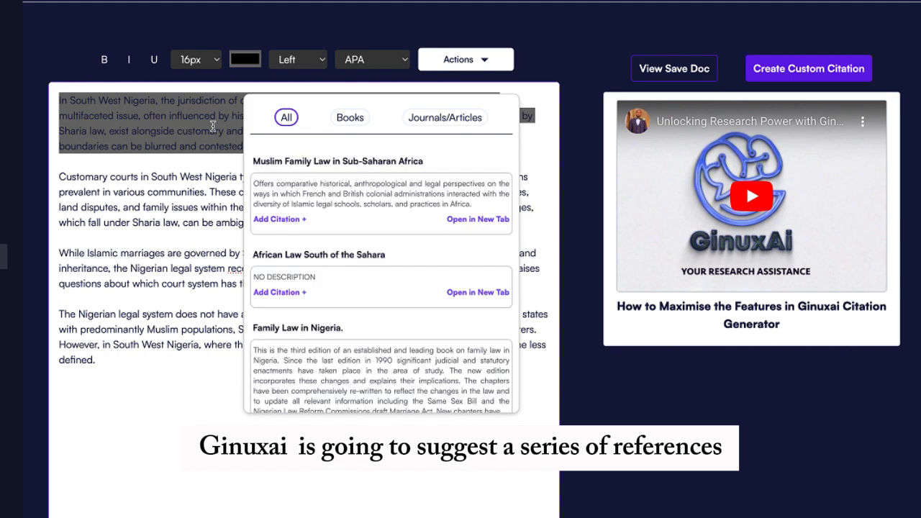
Browse the suggested sources, including Family Law in Nigeria and Islamic Criminal Law in Northern Nigeria
scroll(352, 270, down, 2)
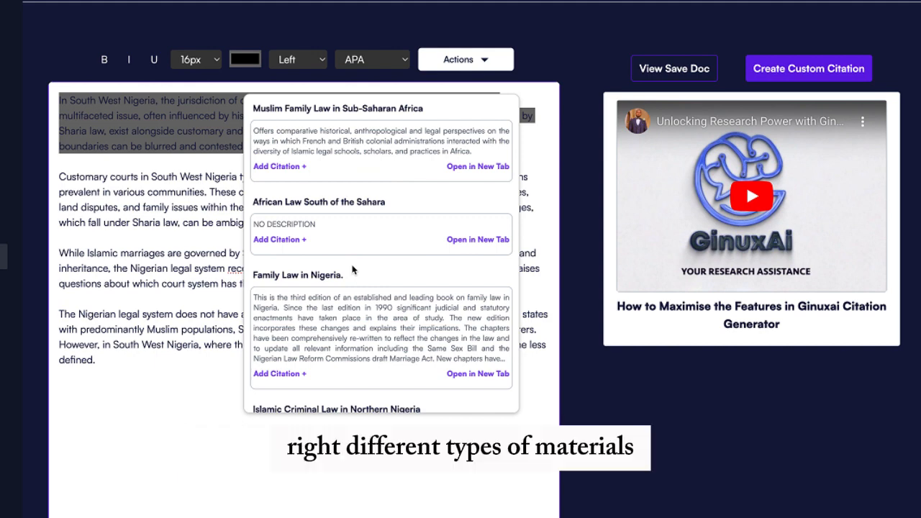
scroll(352, 270, down, 1)
scroll(352, 268, down, 2)
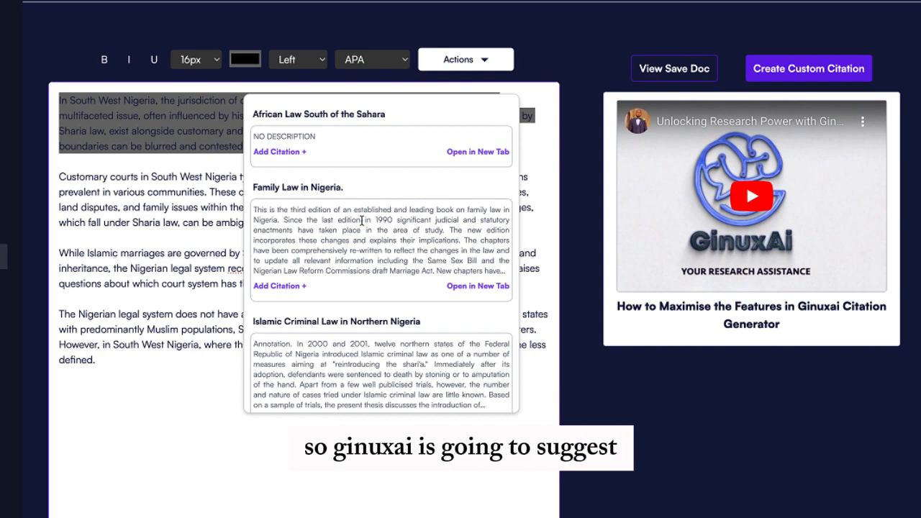
scroll(362, 220, down, 4)
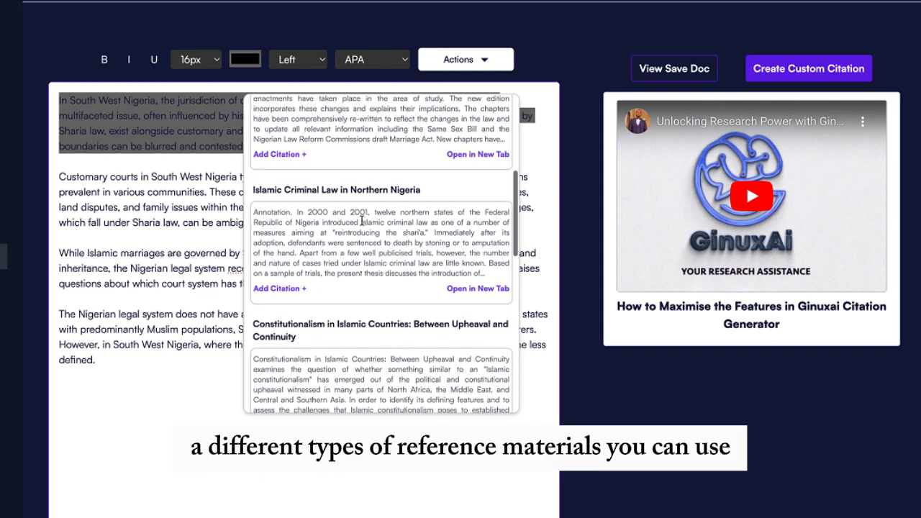
scroll(362, 221, down, 1)
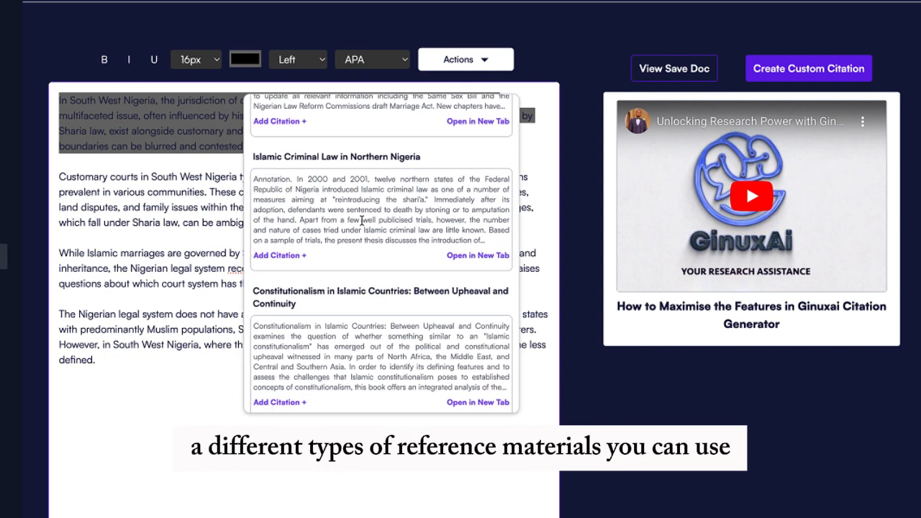
scroll(361, 221, down, 1)
scroll(363, 223, up, 3)
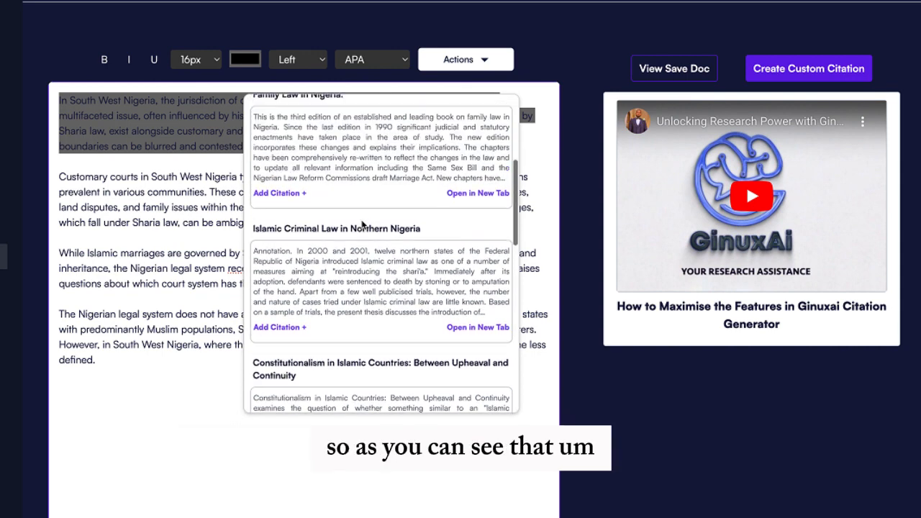
scroll(362, 225, up, 2)
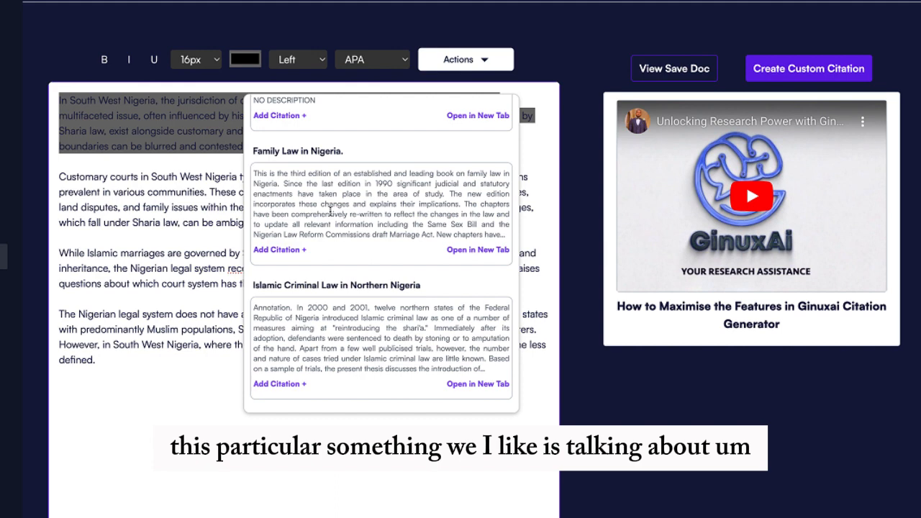
scroll(330, 210, up, 1)
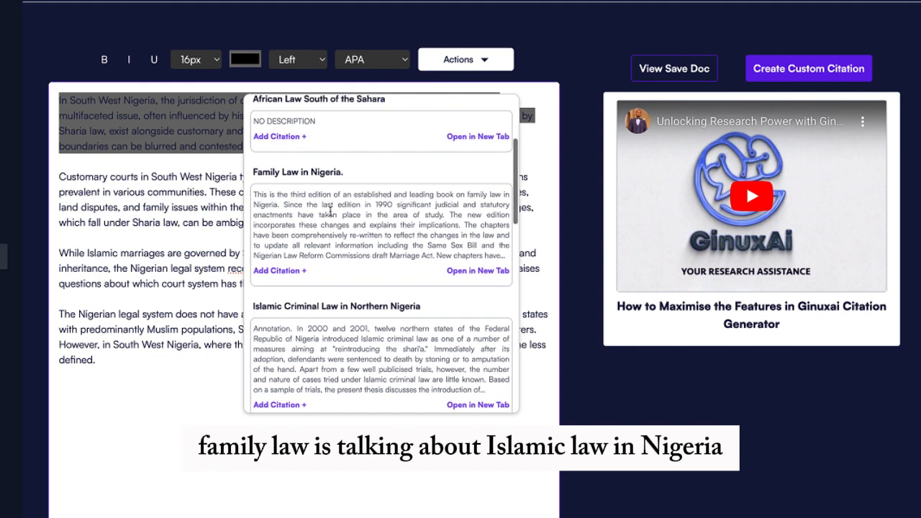
scroll(330, 210, up, 3)
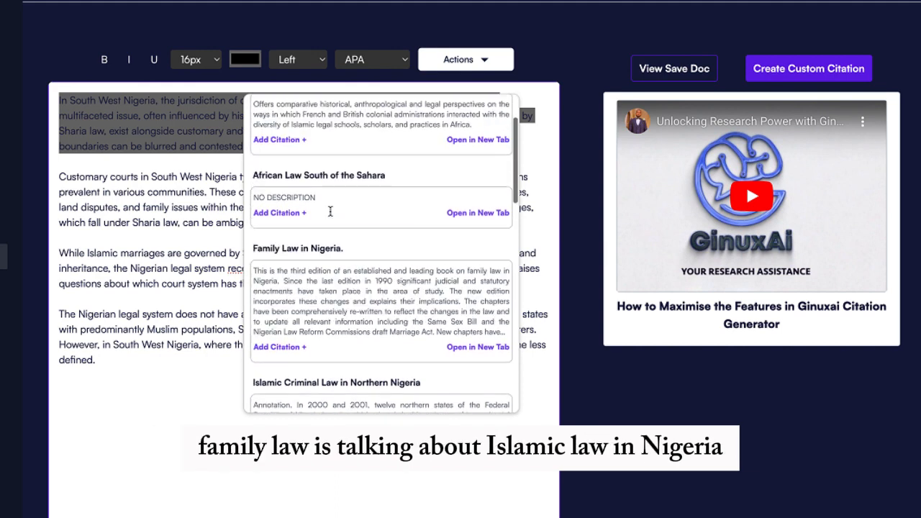
scroll(330, 210, up, 4)
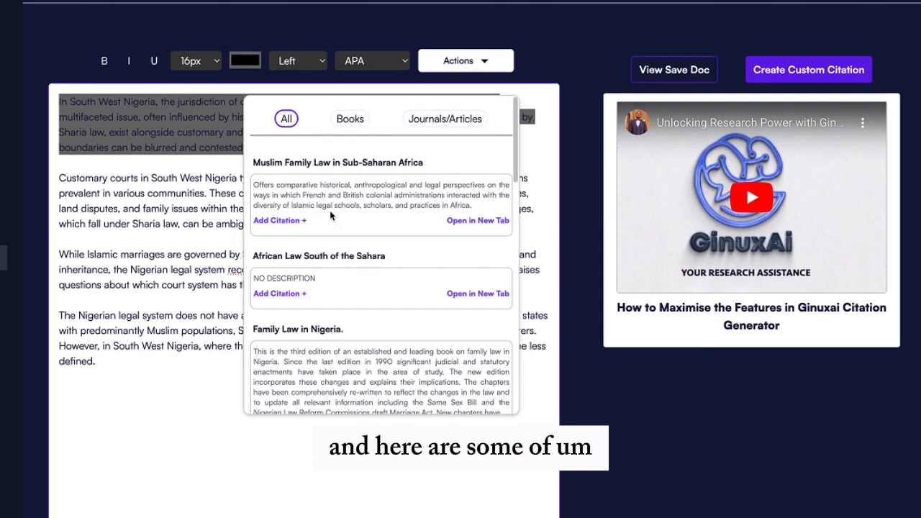
scroll(330, 213, down, 5)
scroll(330, 214, up, 5)
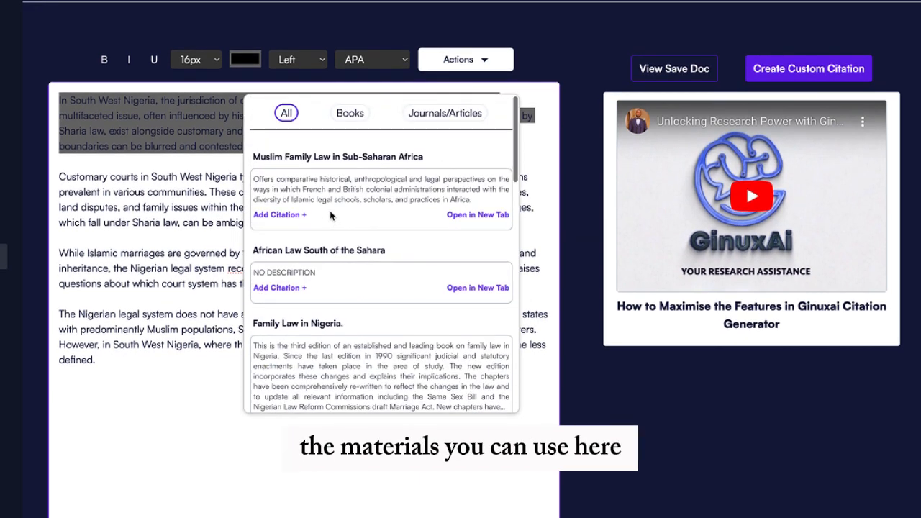
scroll(331, 214, down, 5)
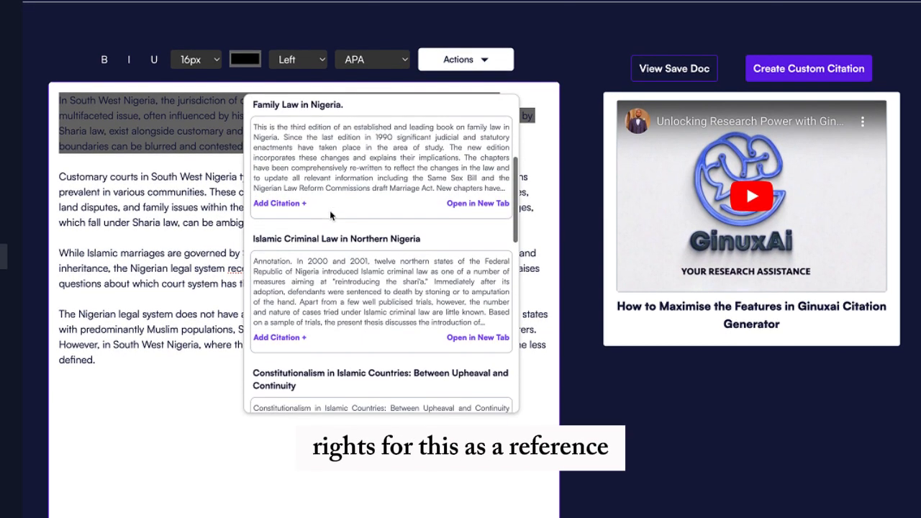
scroll(330, 212, down, 1)
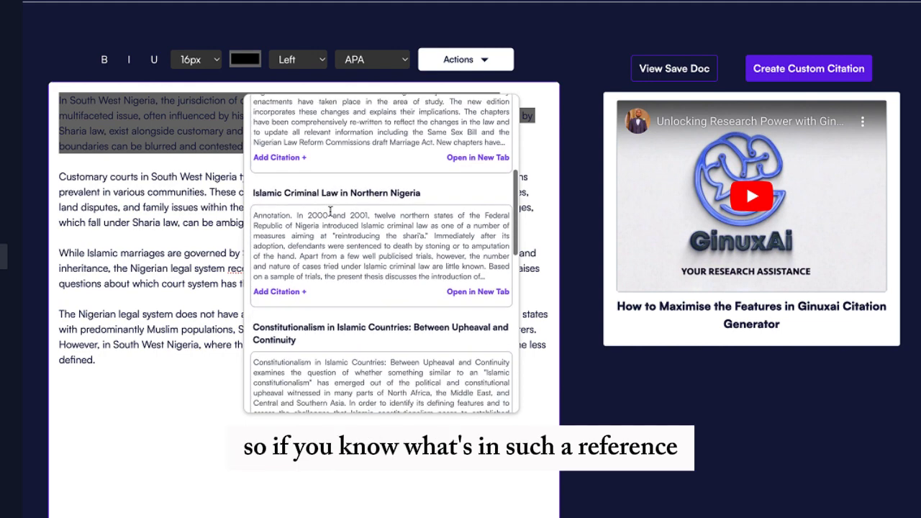
scroll(330, 211, down, 1)
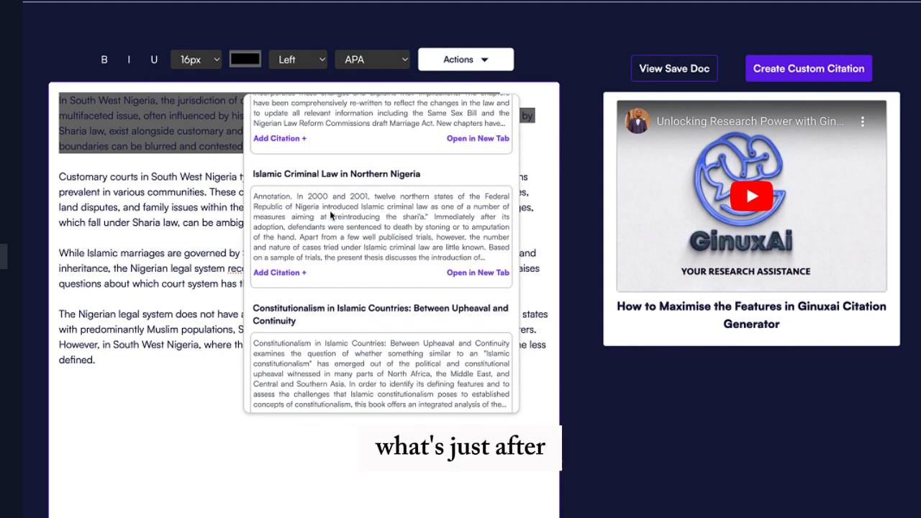
scroll(330, 213, down, 1)
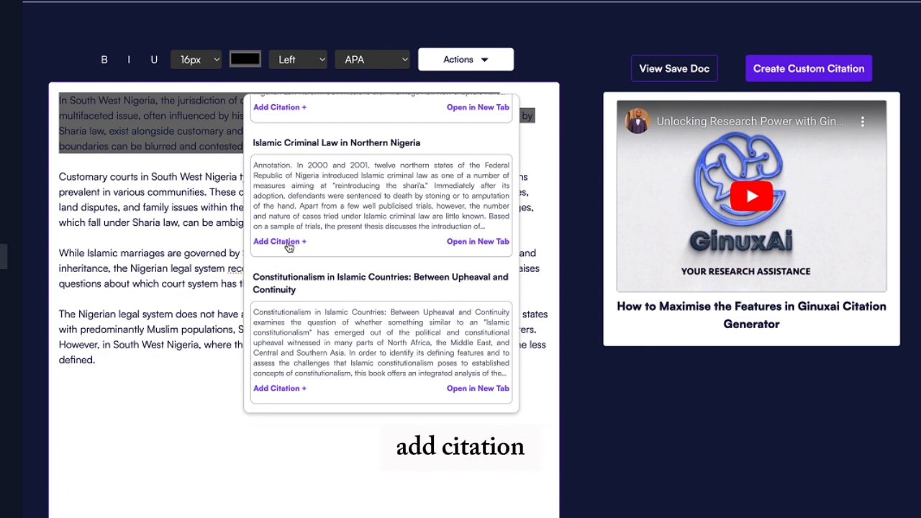
Cite Islamic Criminal Law in Northern Nigeria (2019, Amsterdam University Press) as footnote 1
click(286, 243)
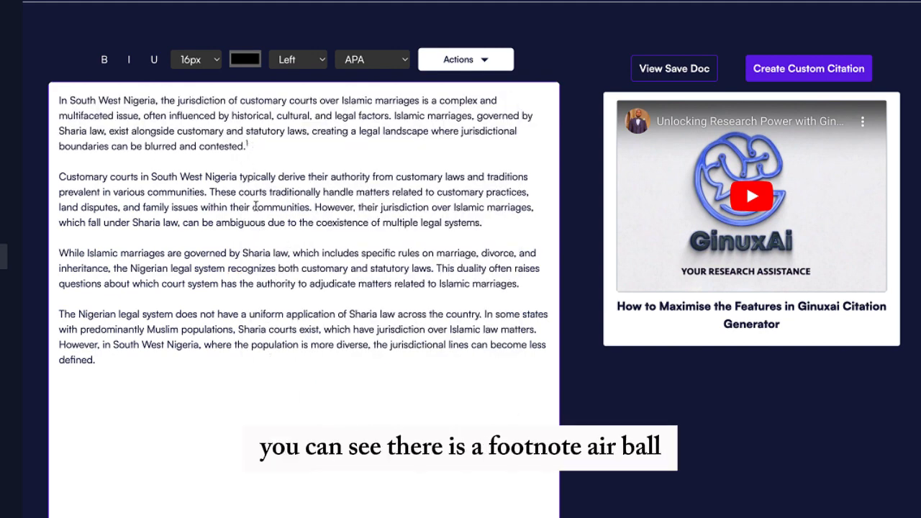
scroll(255, 206, down, 2)
scroll(256, 206, down, 4)
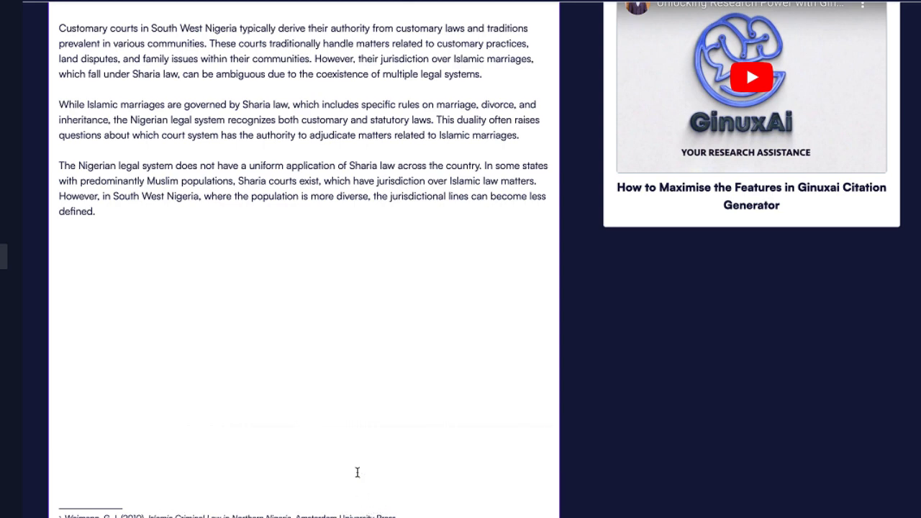
scroll(356, 472, up, 2)
scroll(357, 473, up, 3)
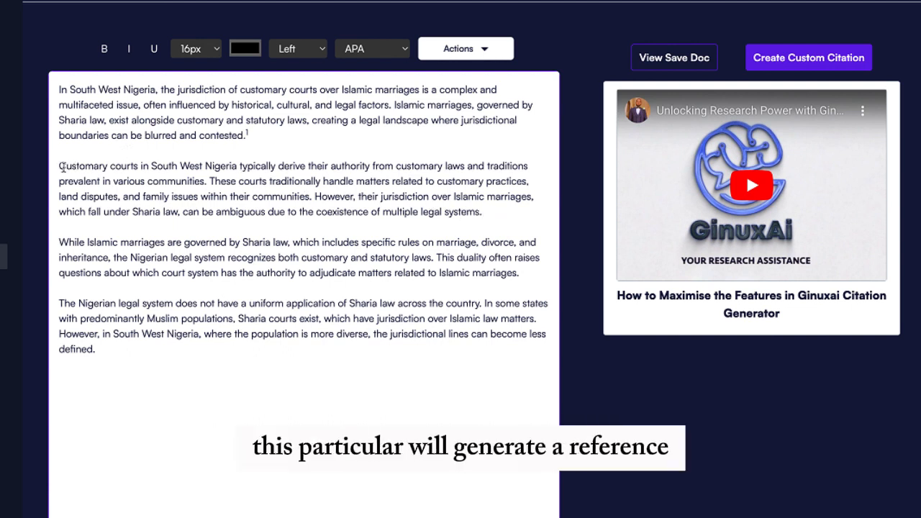
Select the second paragraph on customary courts and browse its suggested sources to Family Law in Nigeria
drag(62, 166, 487, 212)
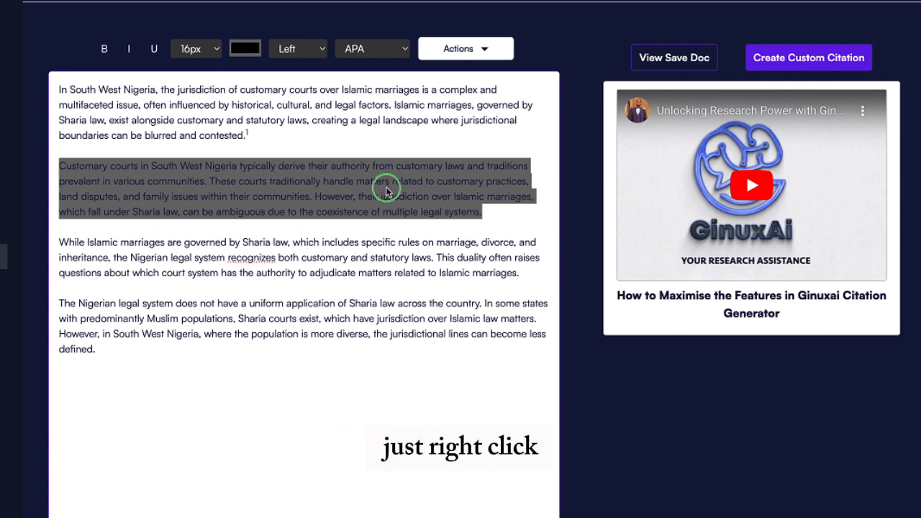
right_click(385, 188)
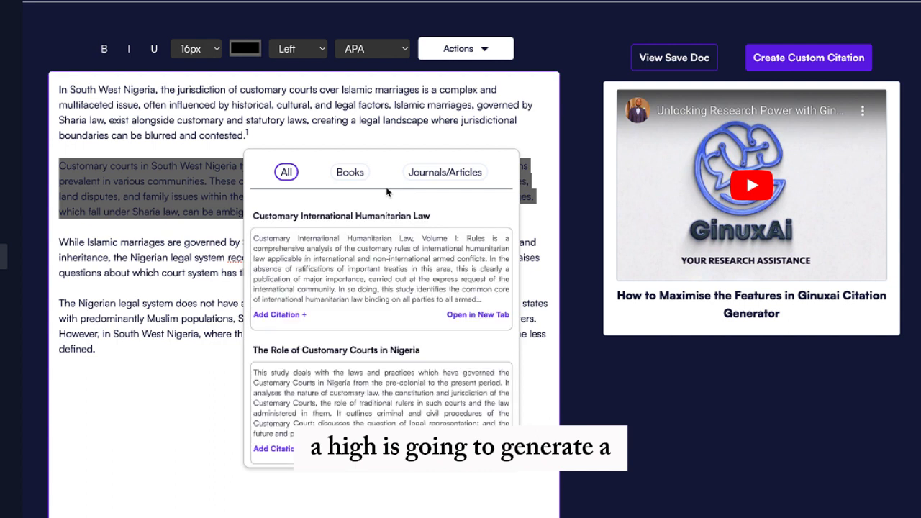
scroll(381, 266, down, 3)
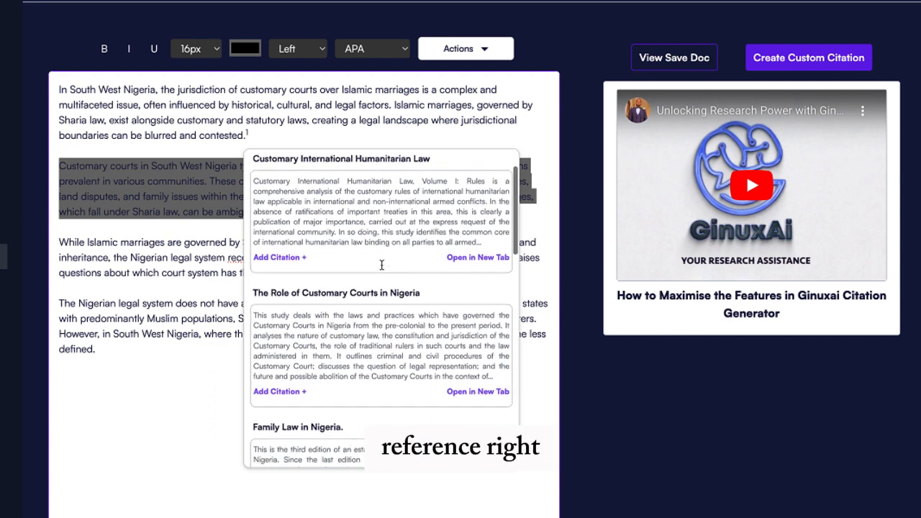
scroll(381, 265, down, 3)
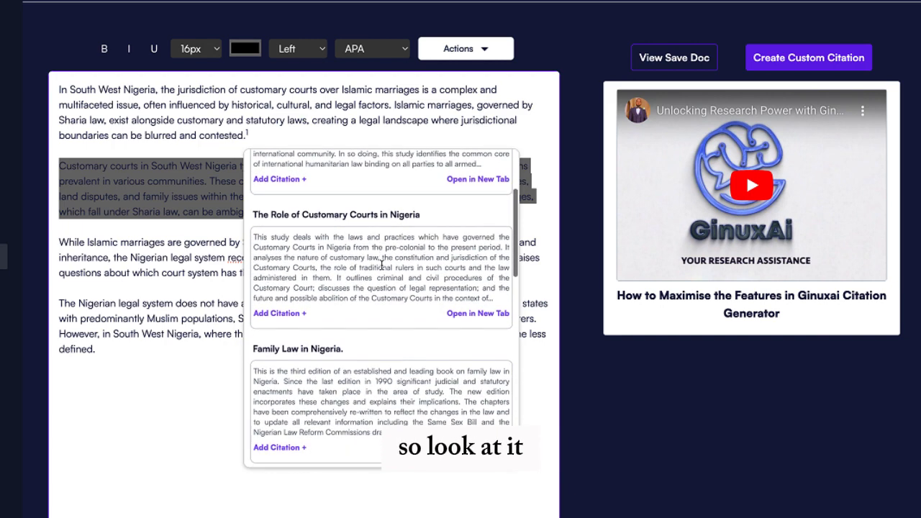
scroll(381, 269, down, 5)
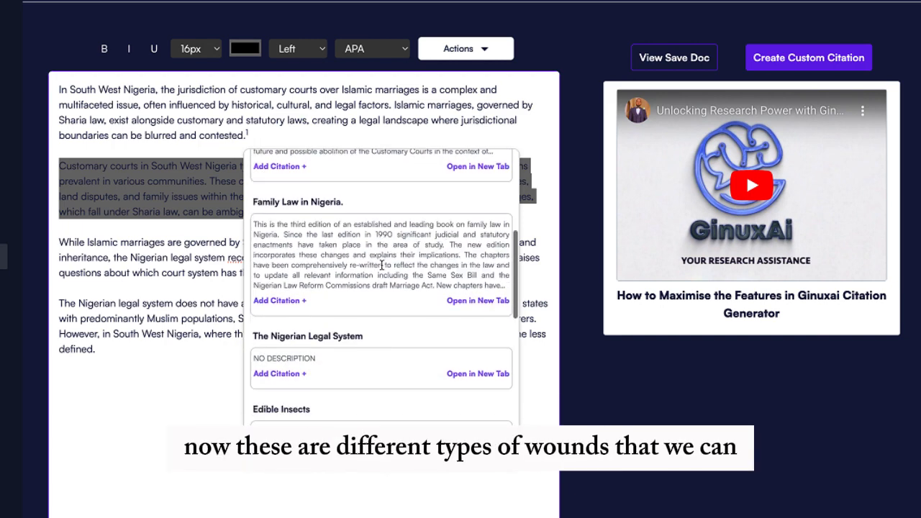
scroll(381, 269, down, 5)
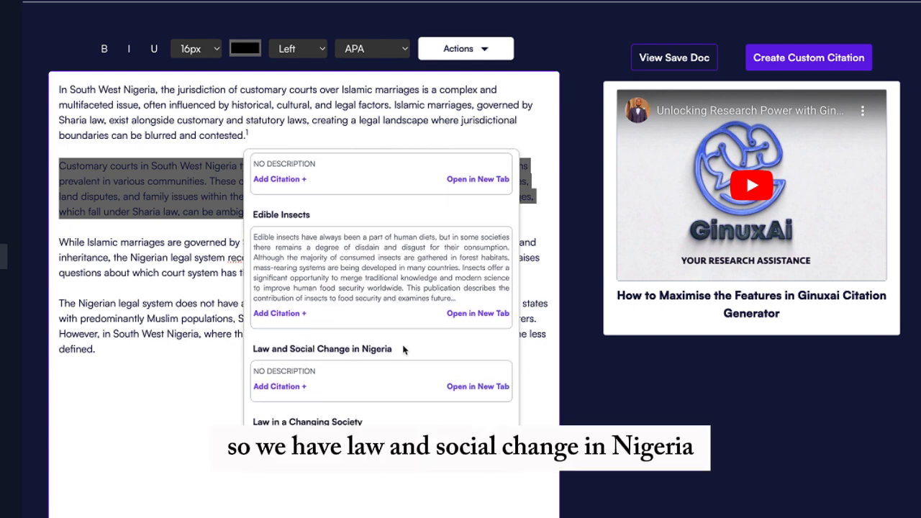
scroll(403, 350, down, 2)
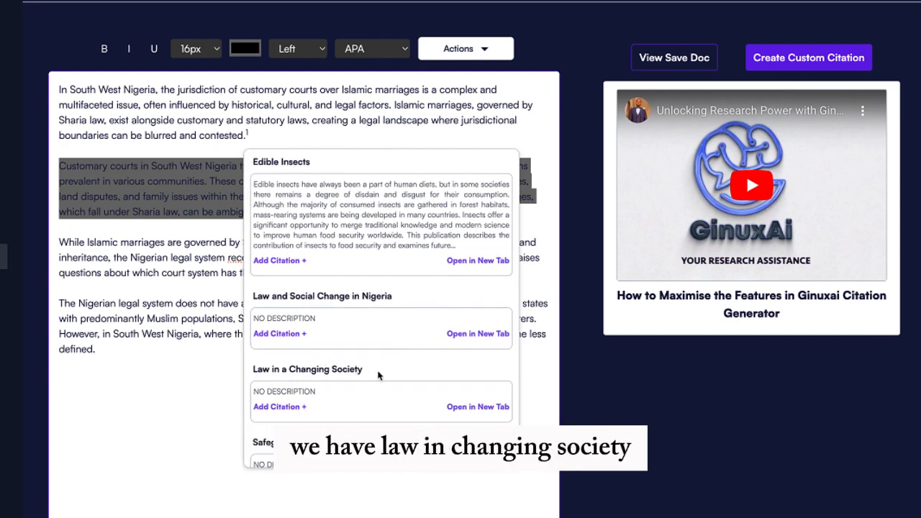
scroll(378, 375, down, 1)
scroll(378, 375, up, 3)
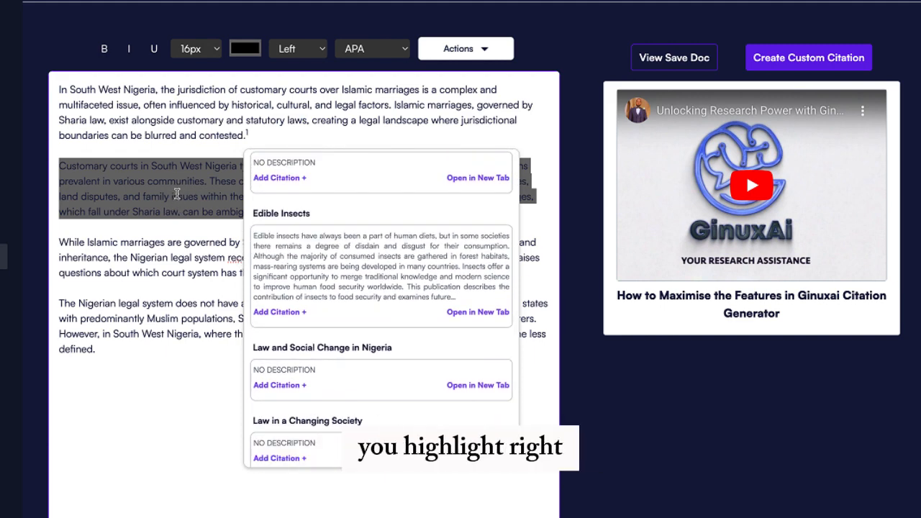
scroll(369, 286, up, 3)
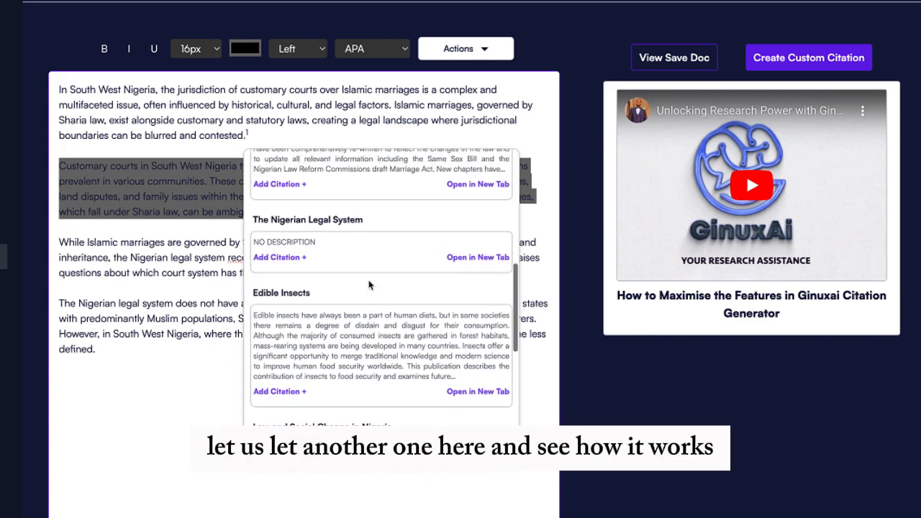
scroll(369, 285, up, 4)
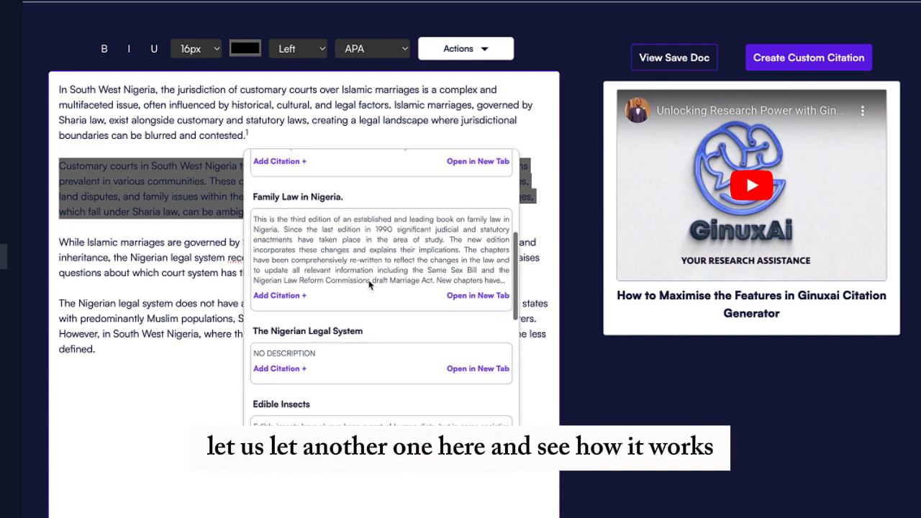
scroll(369, 286, up, 1)
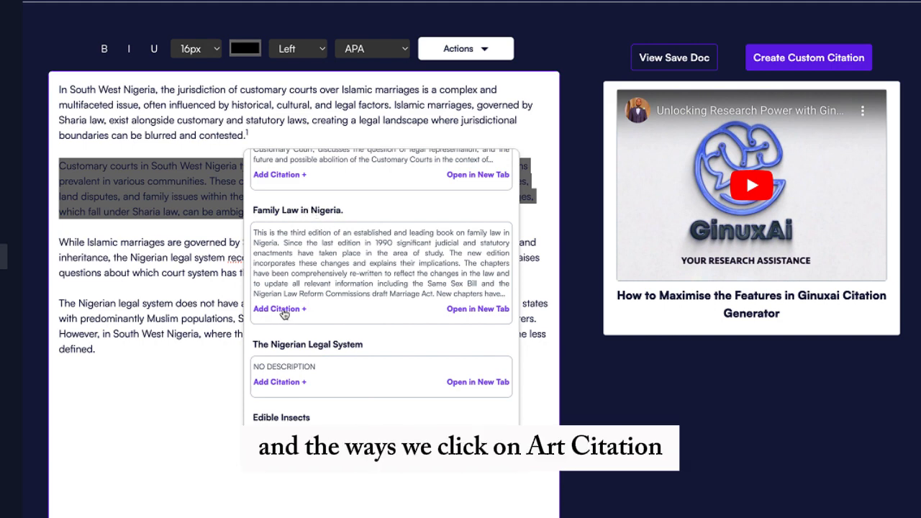
Cite Family Law in Nigeria as footnote 2 for the second paragraph
click(283, 311)
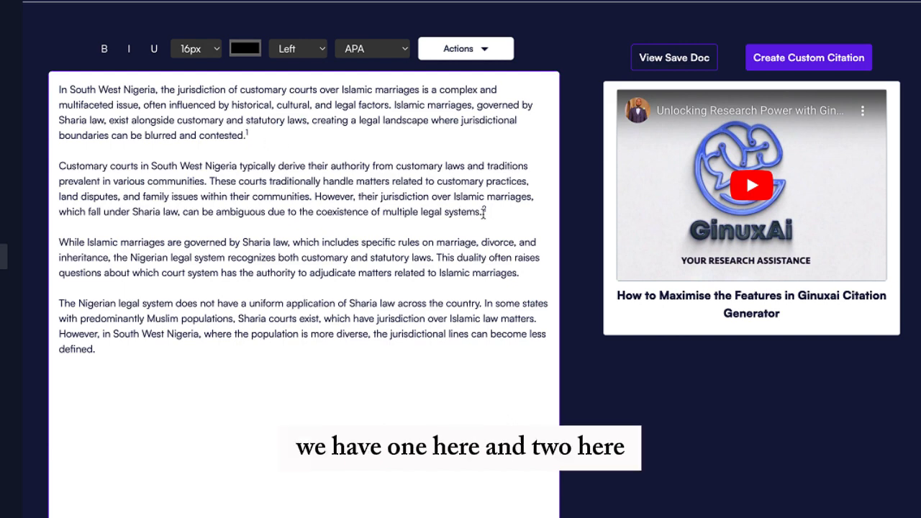
scroll(430, 306, down, 2)
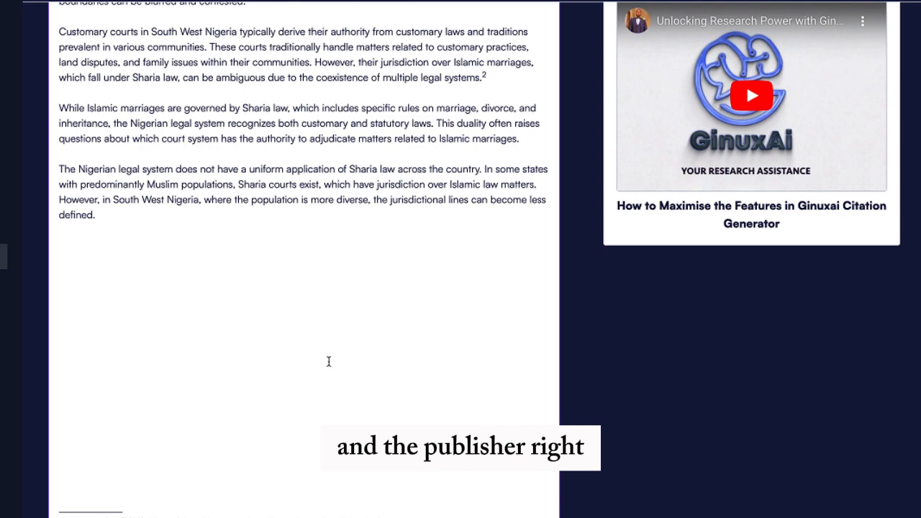
scroll(328, 361, up, 2)
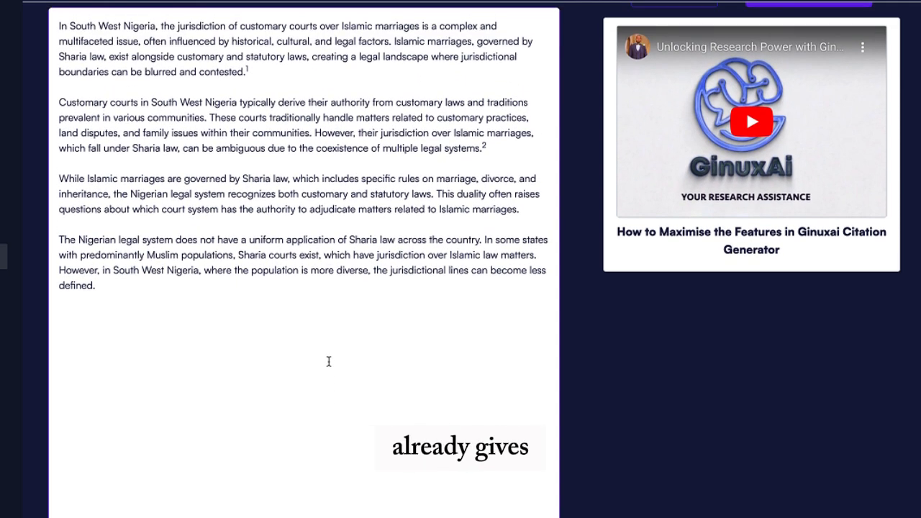
Select the third paragraph and bring up its suggested sources, such as Sharia and National Law
scroll(328, 361, up, 1)
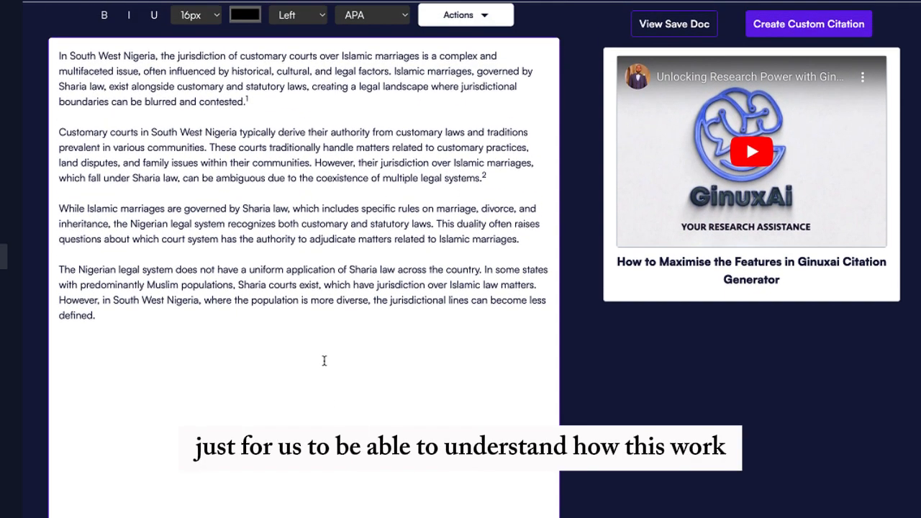
drag(59, 208, 520, 243)
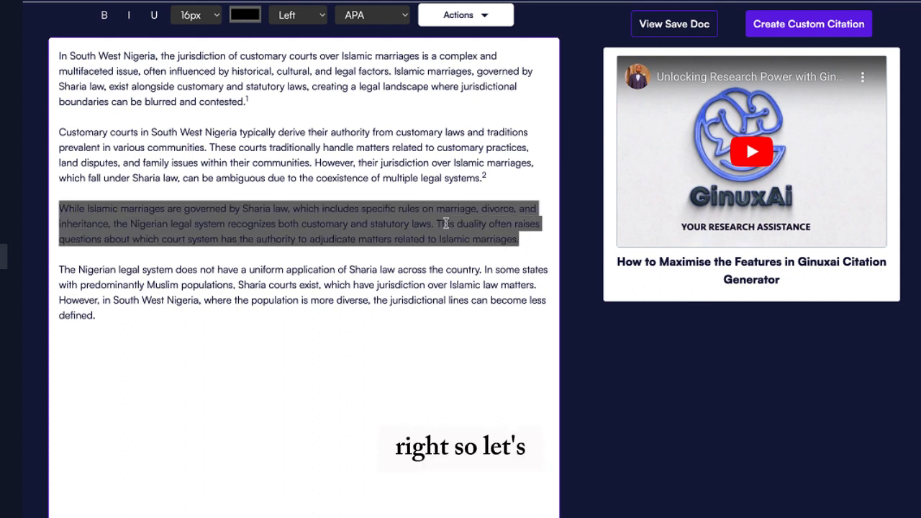
right_click(422, 217)
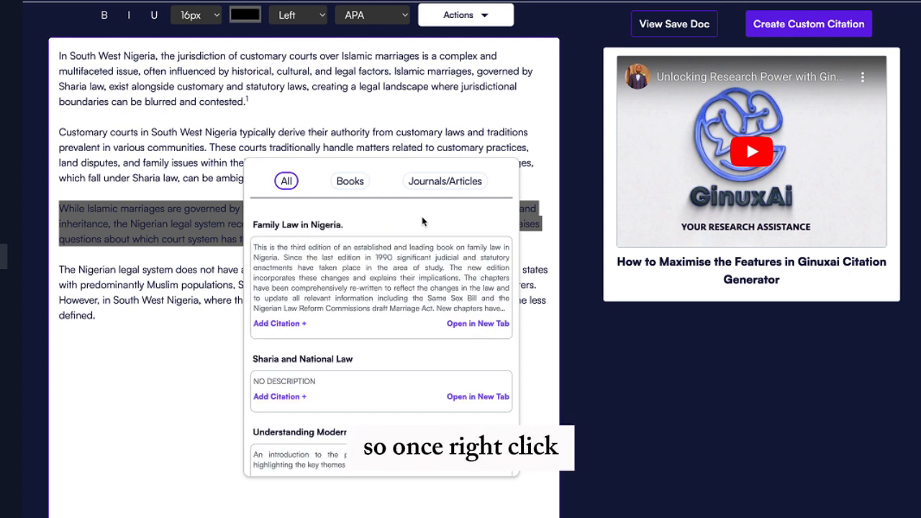
Cite The Beginnings of Islamic Law as footnote 3 for the third paragraph
scroll(408, 282, down, 1)
scroll(408, 284, up, 1)
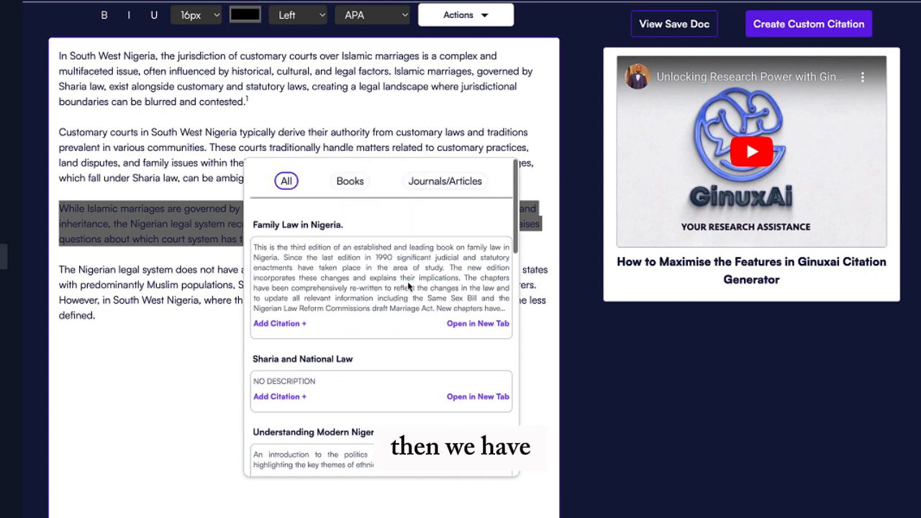
scroll(408, 286, down, 2)
scroll(408, 286, down, 4)
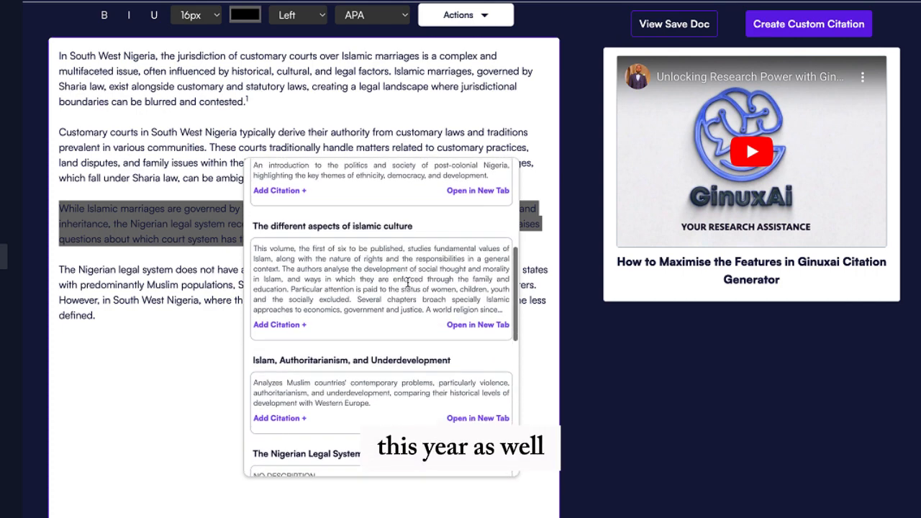
scroll(407, 282, down, 5)
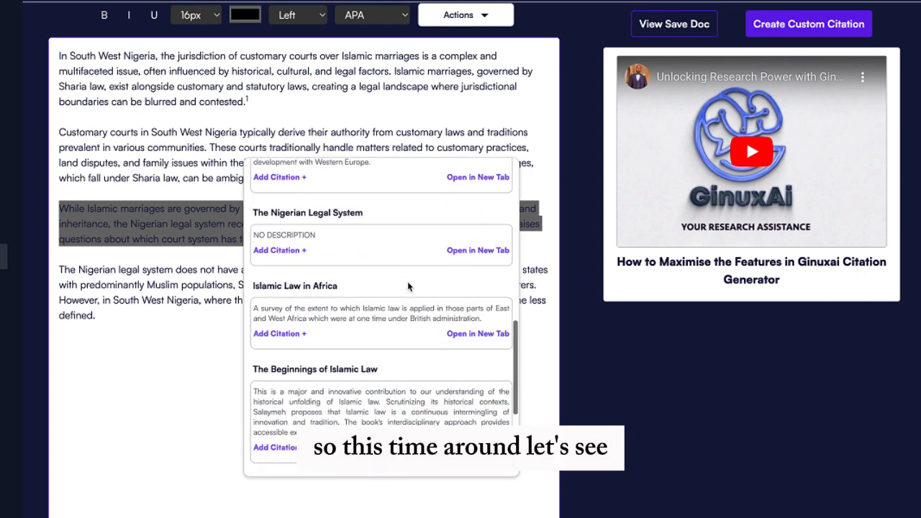
scroll(408, 286, down, 1)
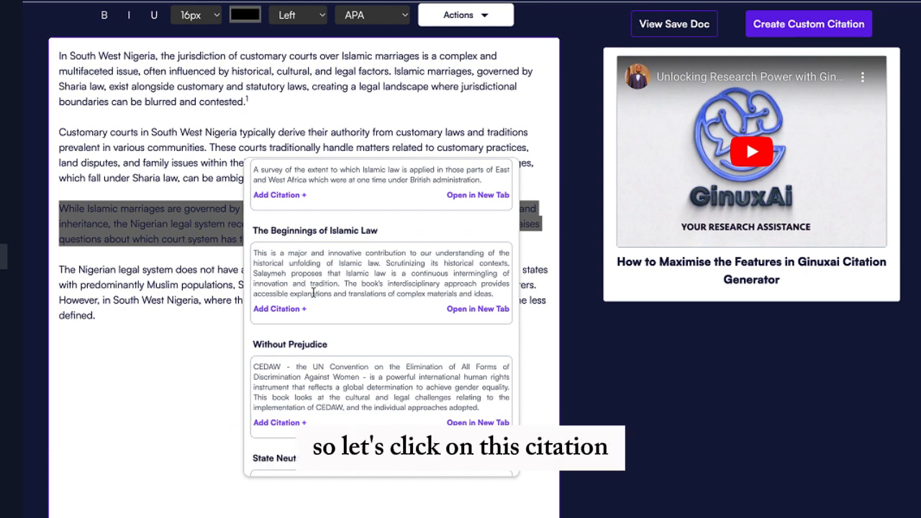
click(281, 309)
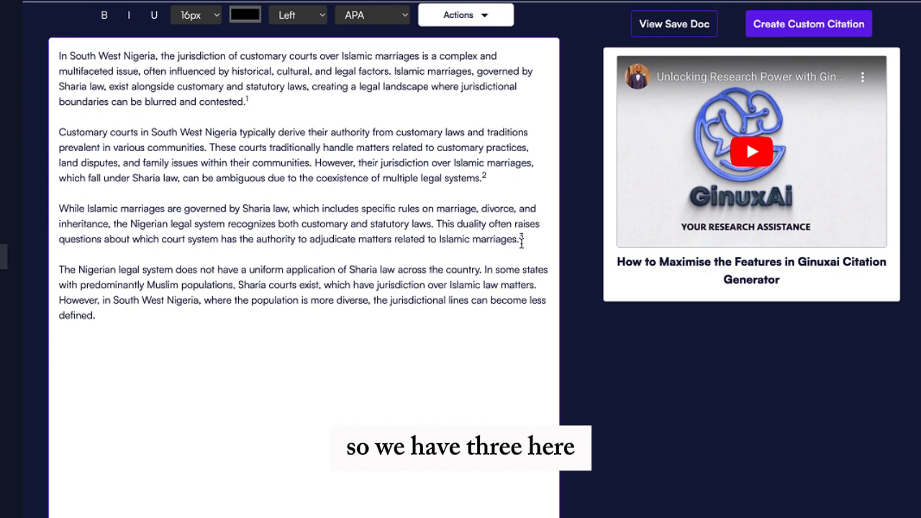
scroll(429, 321, down, 4)
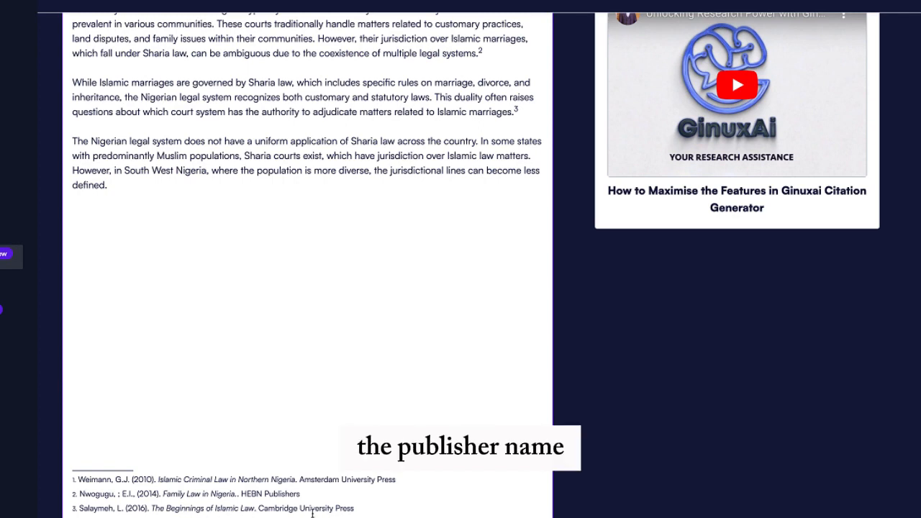
scroll(296, 385, up, 2)
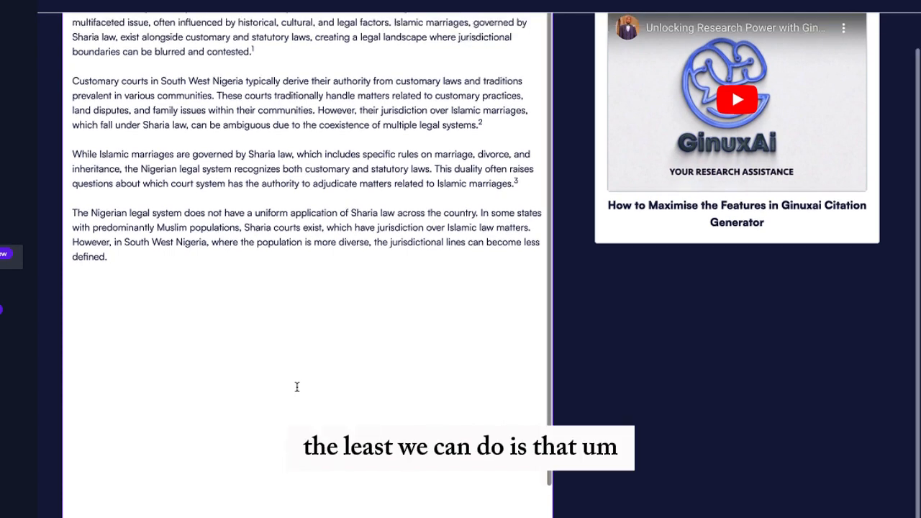
scroll(296, 387, up, 3)
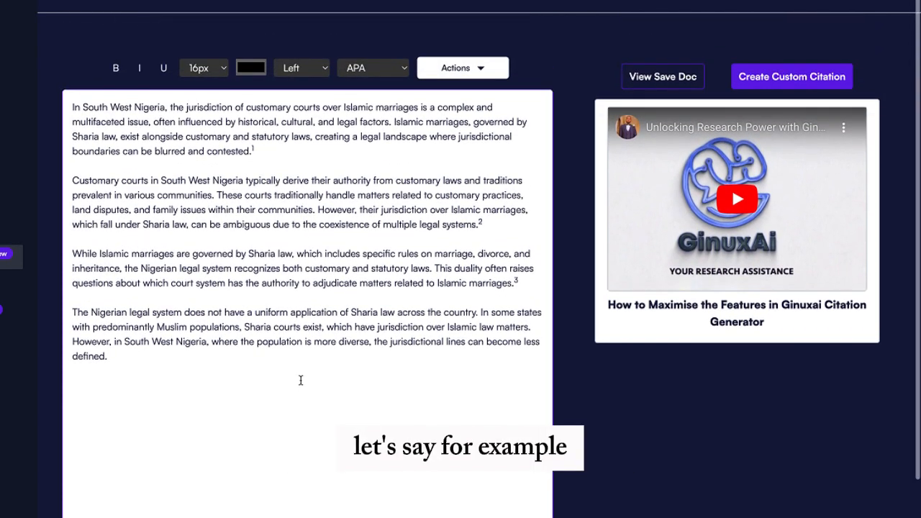
Change the citation style from APA to OSCOLA and check the reformatted footnotes
click(380, 71)
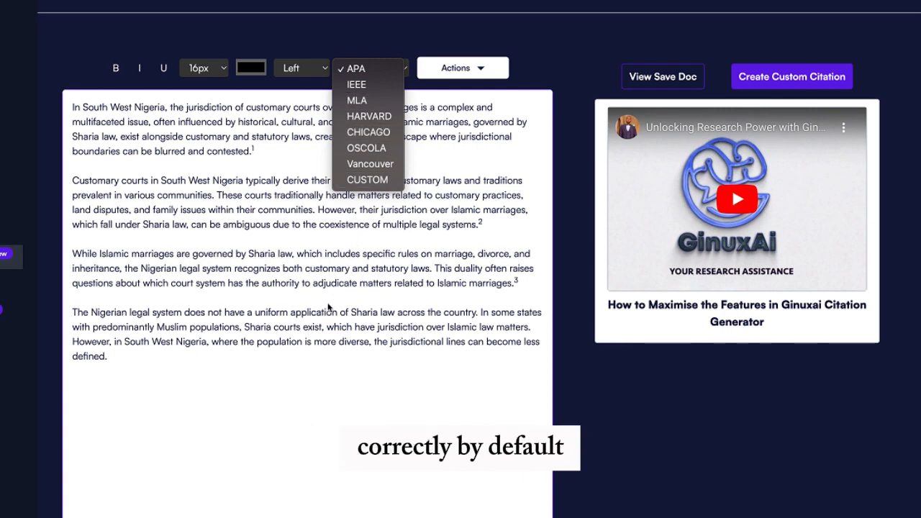
click(327, 303)
scroll(327, 303, down, 3)
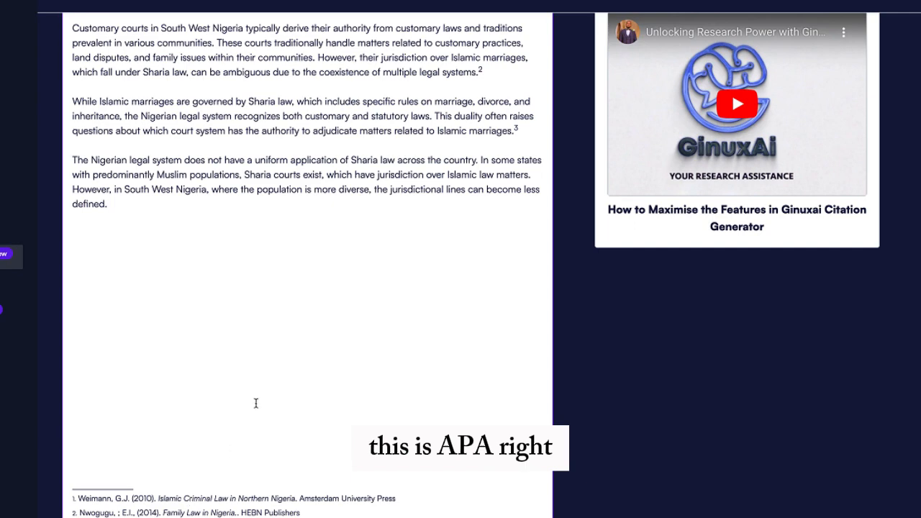
scroll(255, 403, up, 3)
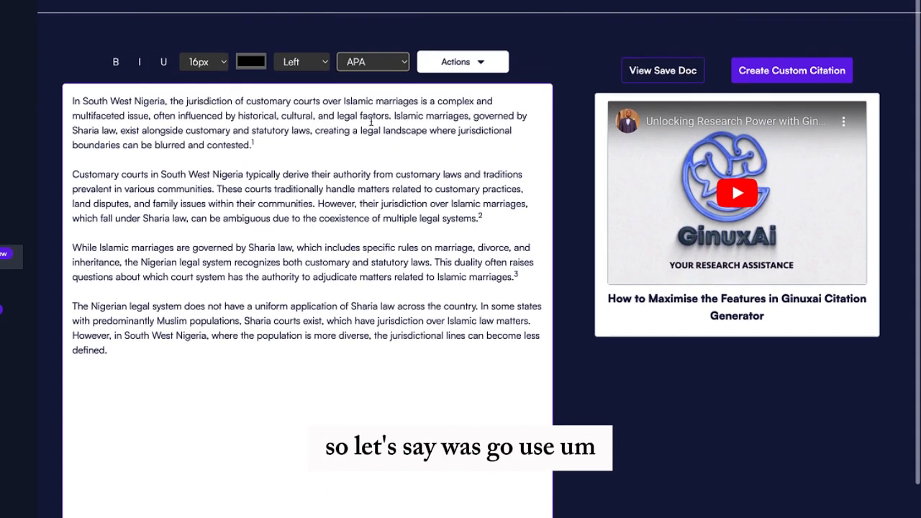
click(382, 67)
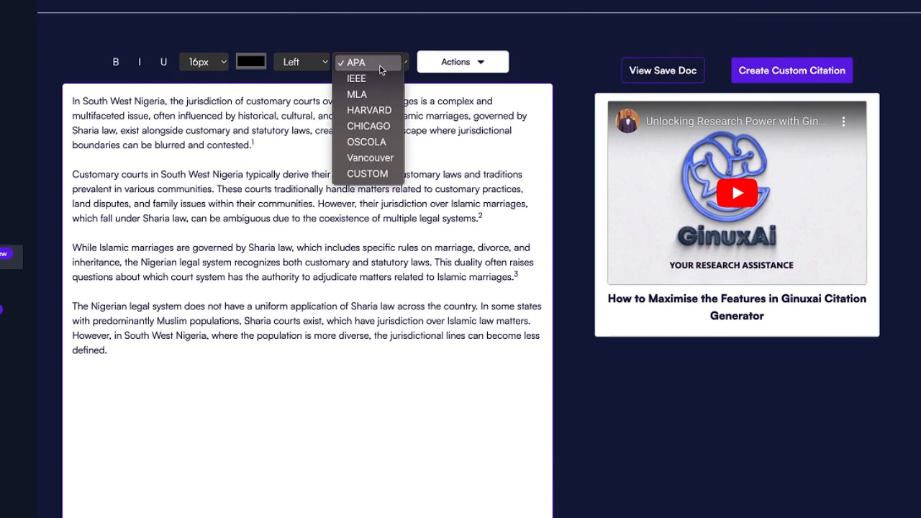
click(366, 143)
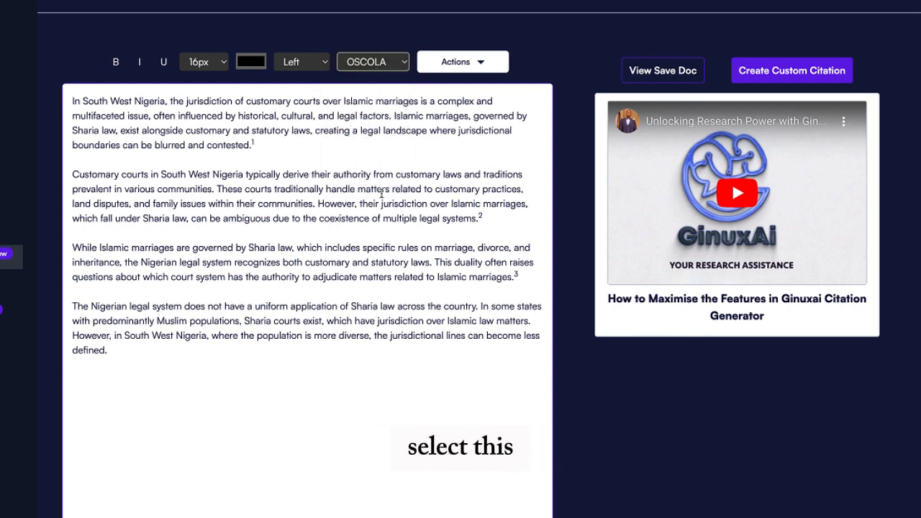
scroll(374, 216, down, 2)
scroll(375, 223, down, 1)
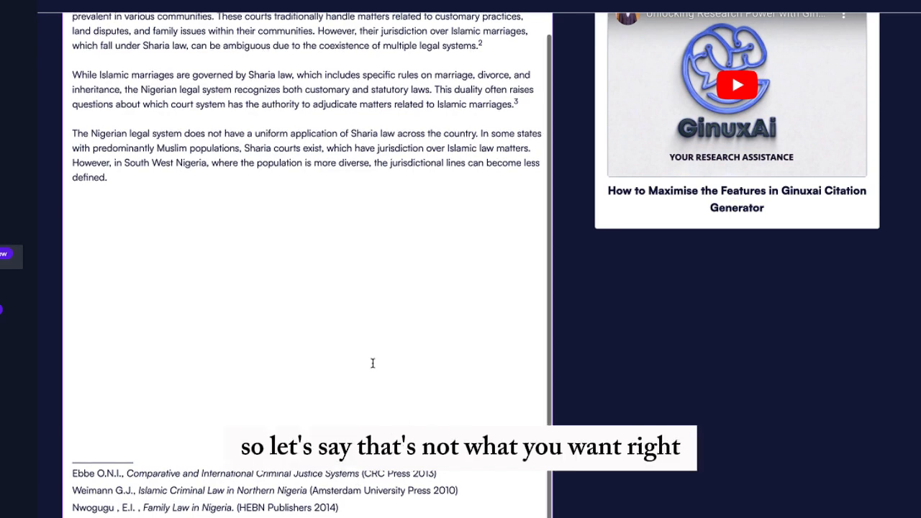
Switch the citation style to Chicago and review the footnotes
scroll(372, 364, up, 2)
scroll(373, 363, up, 2)
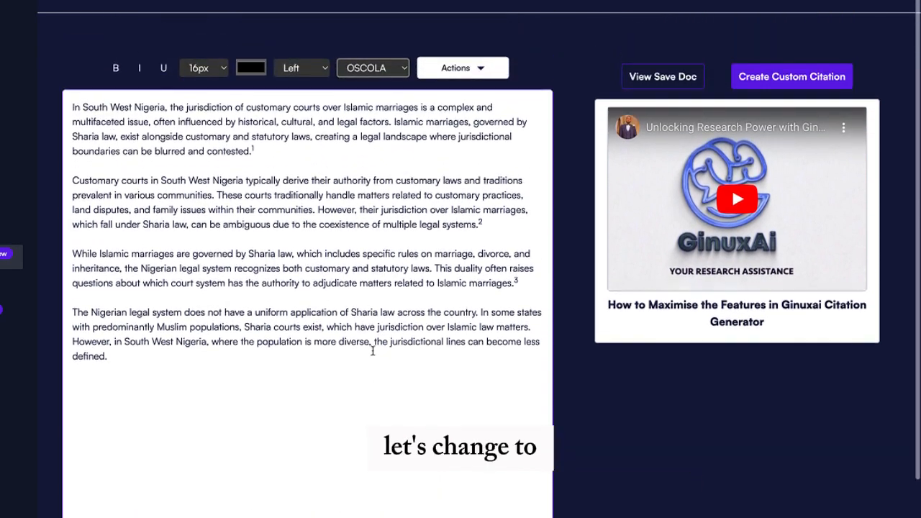
click(380, 74)
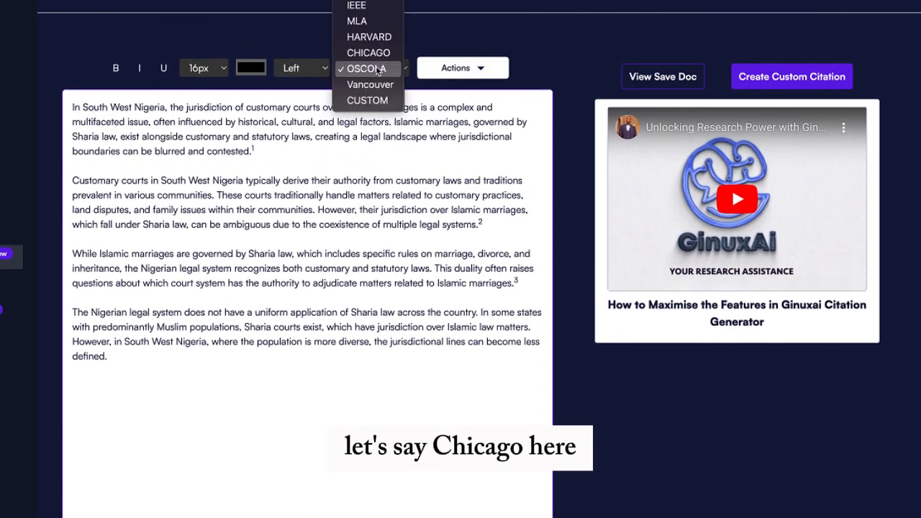
click(360, 53)
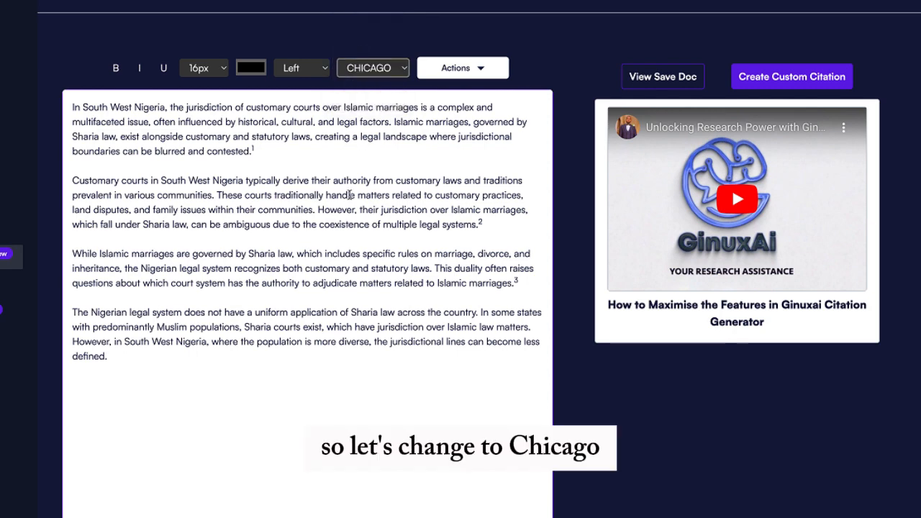
scroll(349, 195, down, 1)
scroll(349, 195, down, 2)
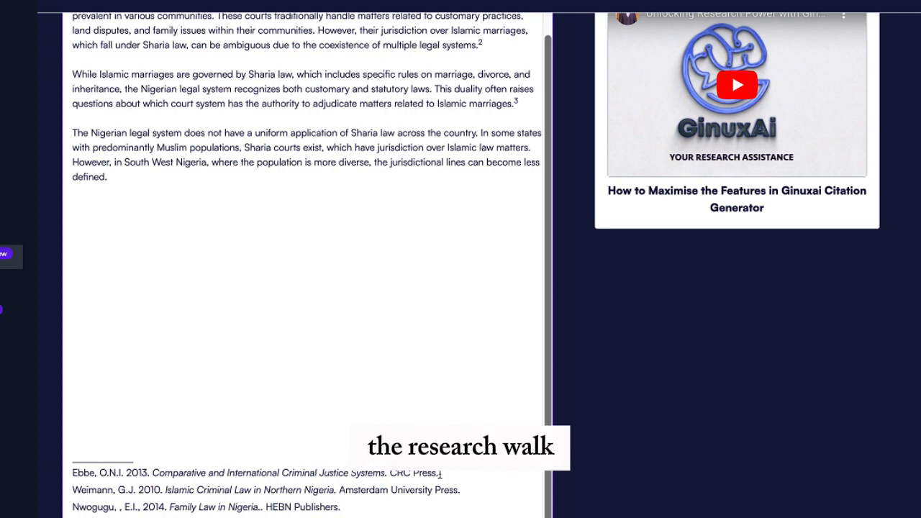
scroll(417, 421, up, 3)
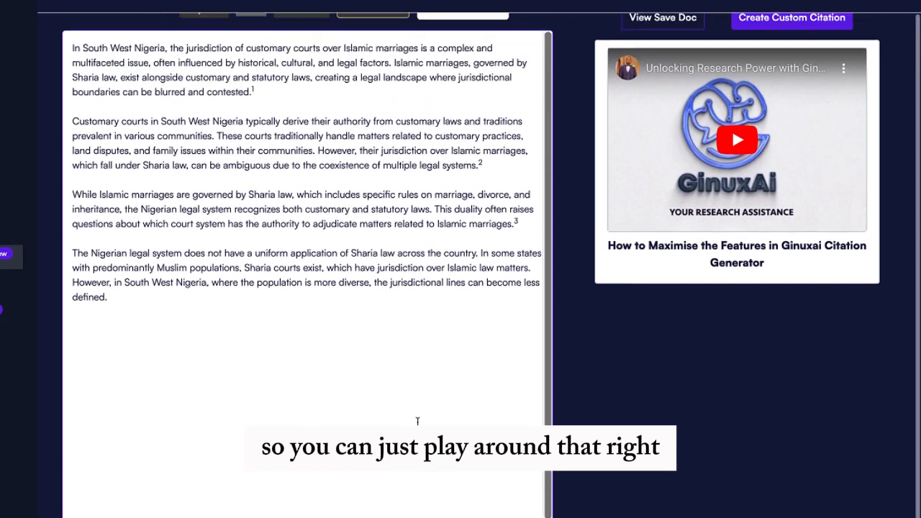
scroll(431, 420, up, 2)
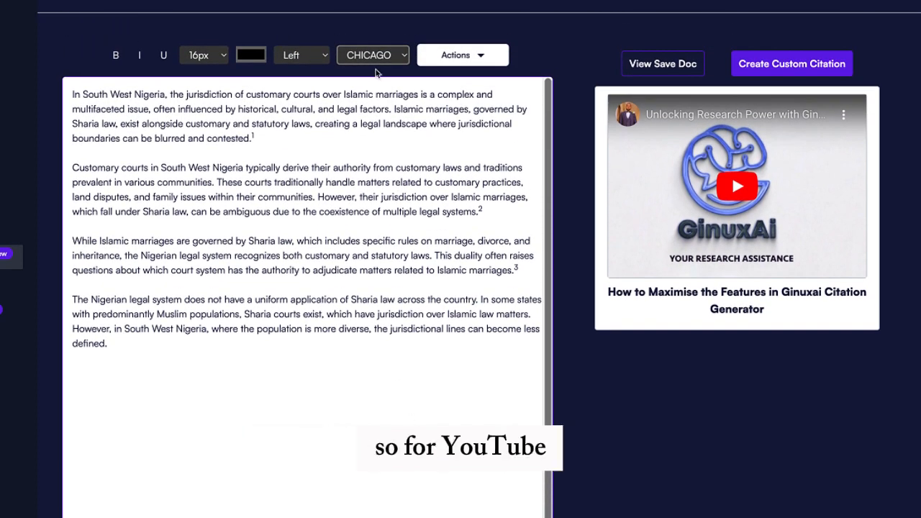
Set the citation style to Vancouver and check footnotes 1–3 in that format
click(374, 58)
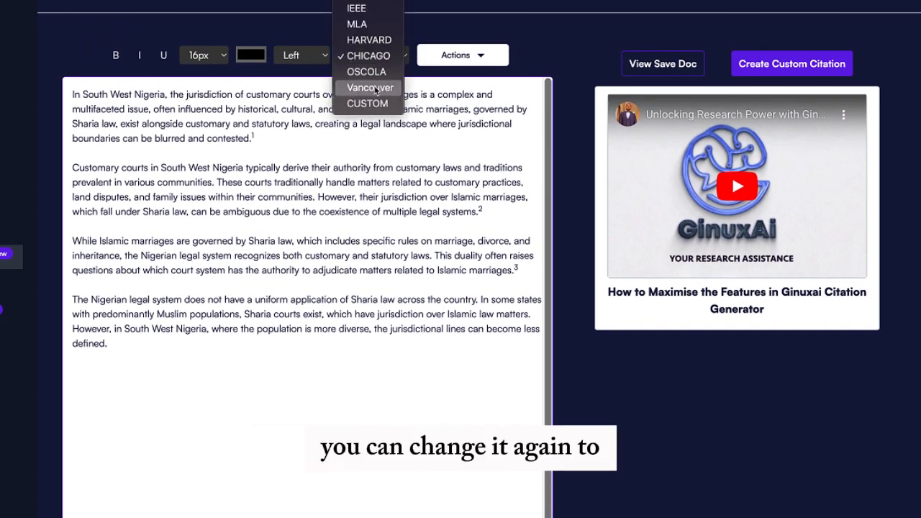
click(370, 88)
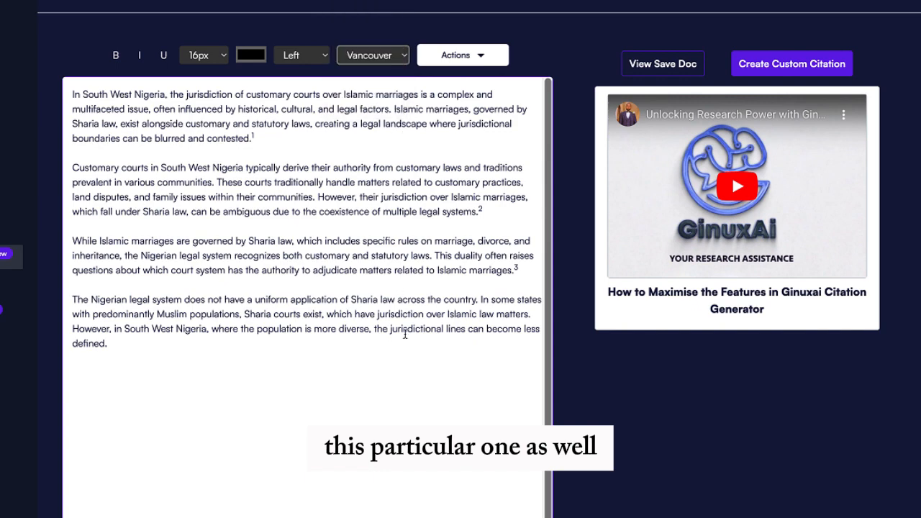
scroll(405, 333, down, 3)
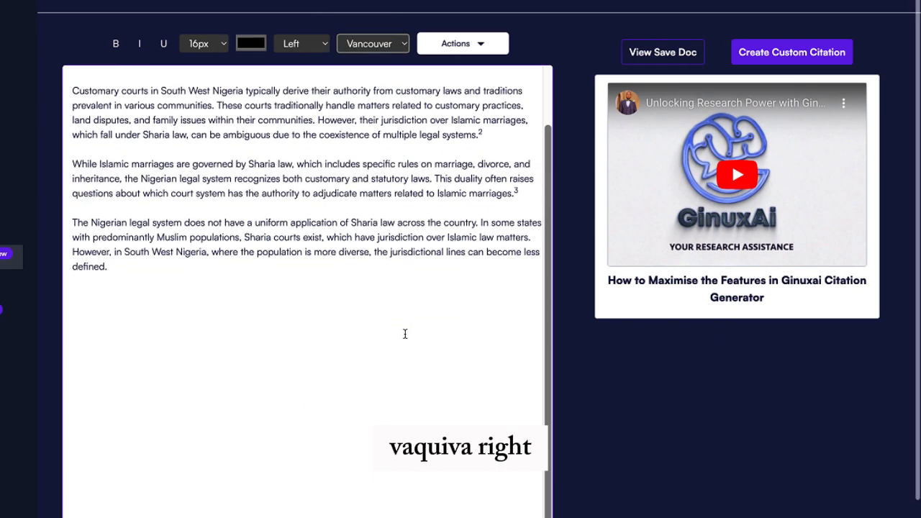
scroll(405, 334, down, 2)
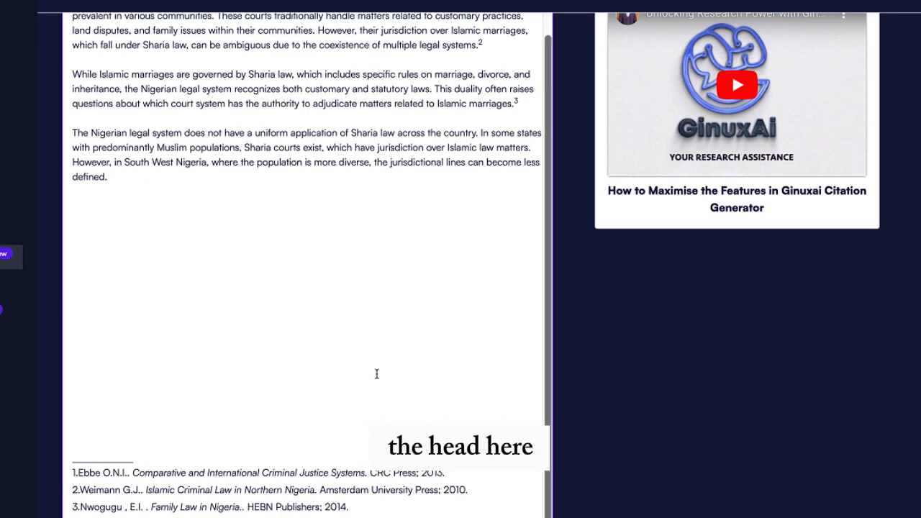
scroll(377, 373, up, 3)
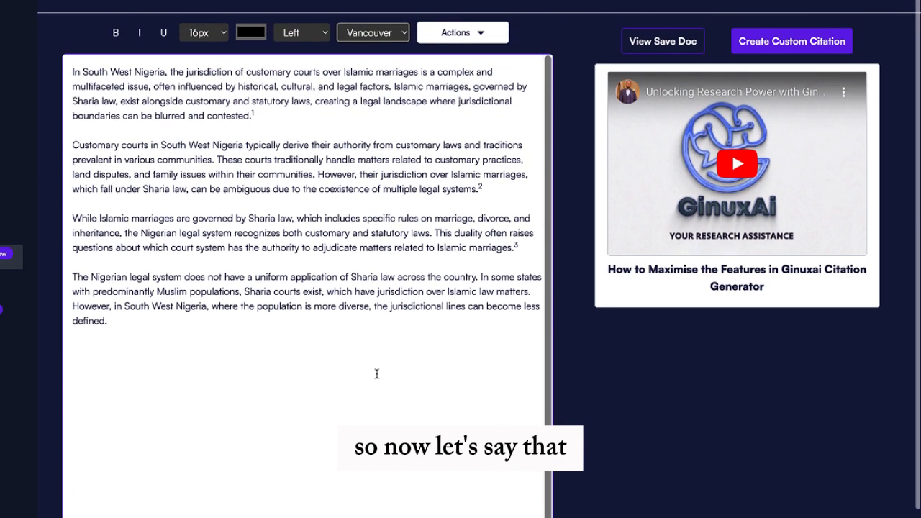
scroll(376, 373, up, 1)
click(478, 63)
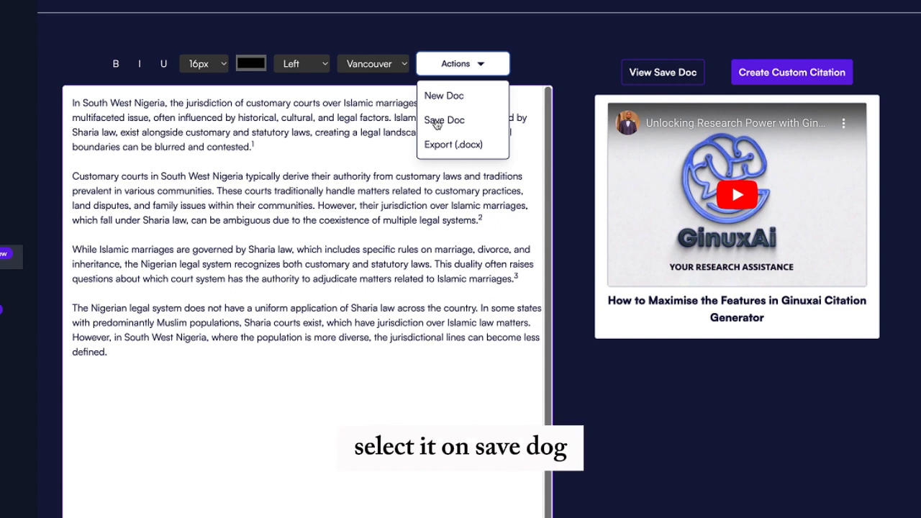
Save the South West Nigeria essay with Save Doc and show the saved-documents list
click(444, 123)
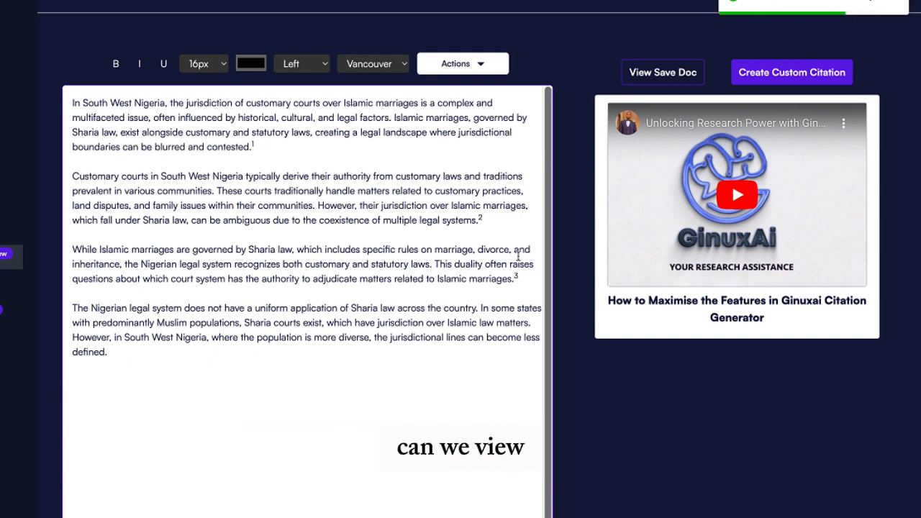
click(654, 74)
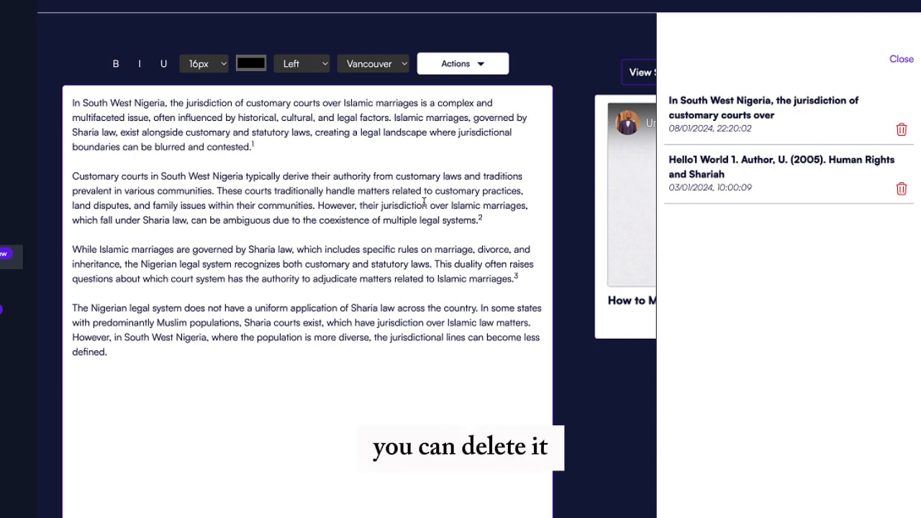
Start a new blank document from the Actions menu
click(895, 61)
click(485, 69)
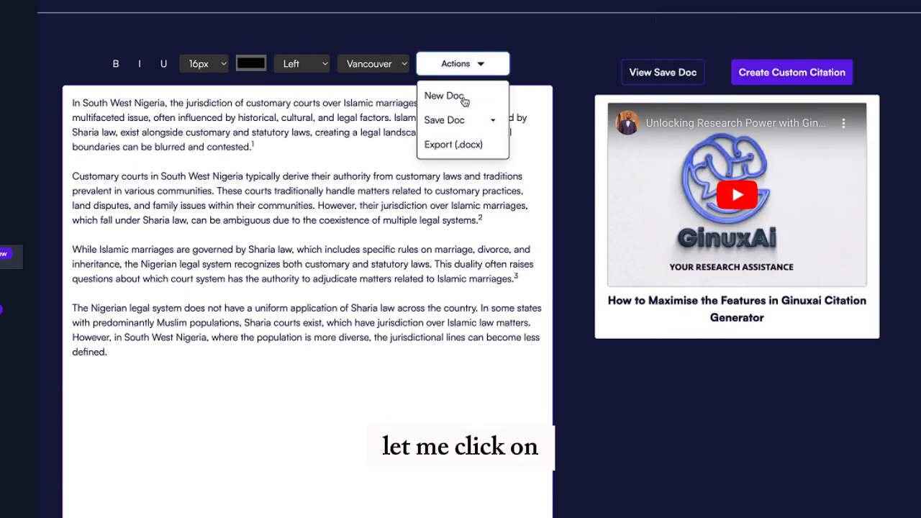
click(463, 98)
scroll(315, 238, down, 2)
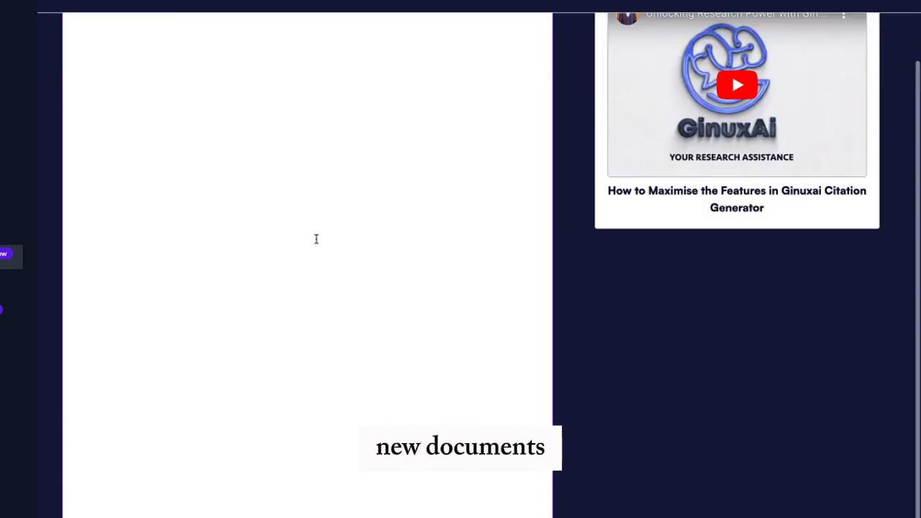
scroll(315, 238, up, 2)
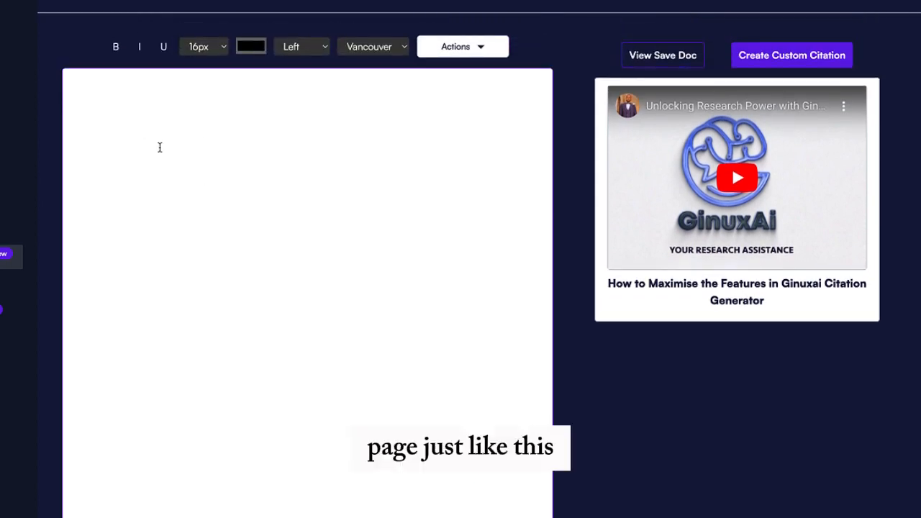
Reload the saved South West Nigeria essay from the saved-documents list
click(650, 63)
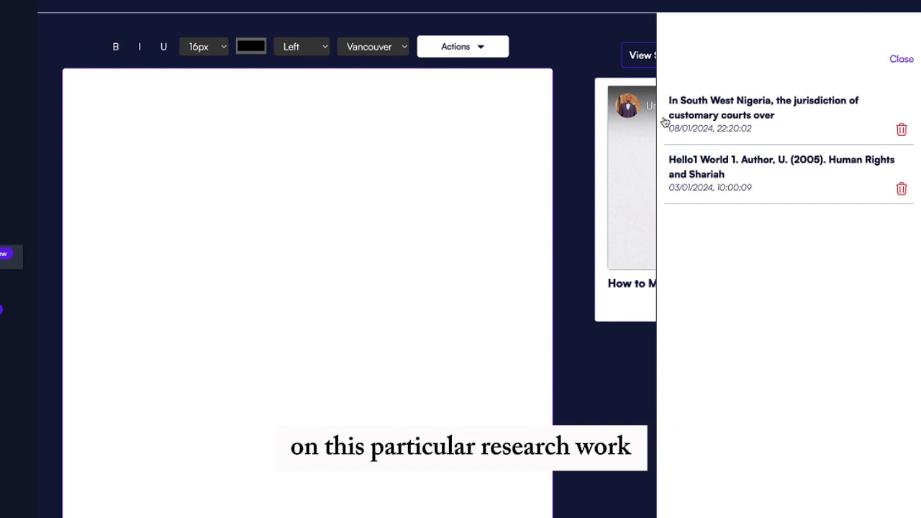
click(748, 115)
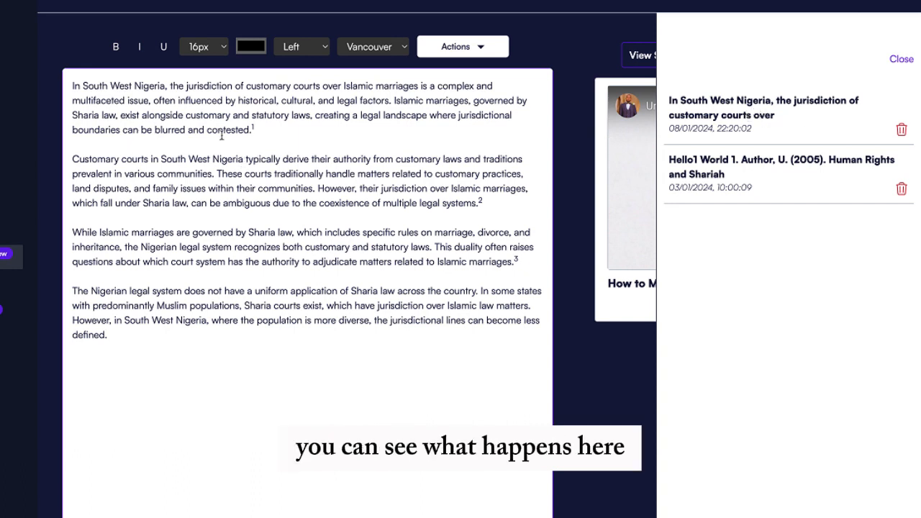
click(901, 60)
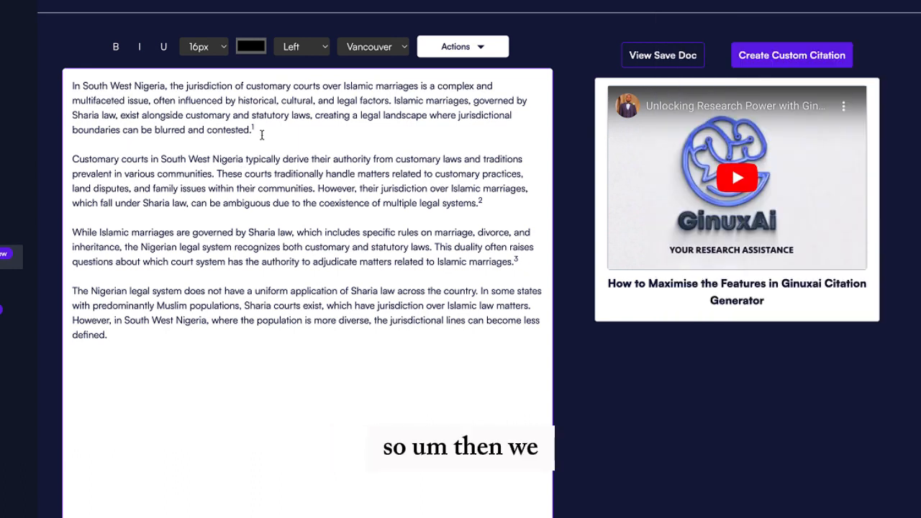
Select the fourth paragraph and cite Judicial Integrity from its suggestions as footnote 4
scroll(259, 181, down, 5)
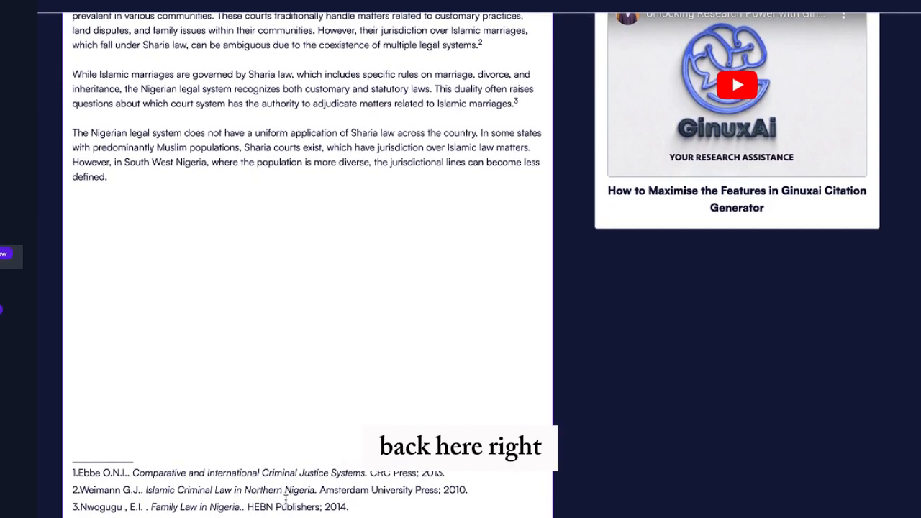
scroll(231, 374, up, 5)
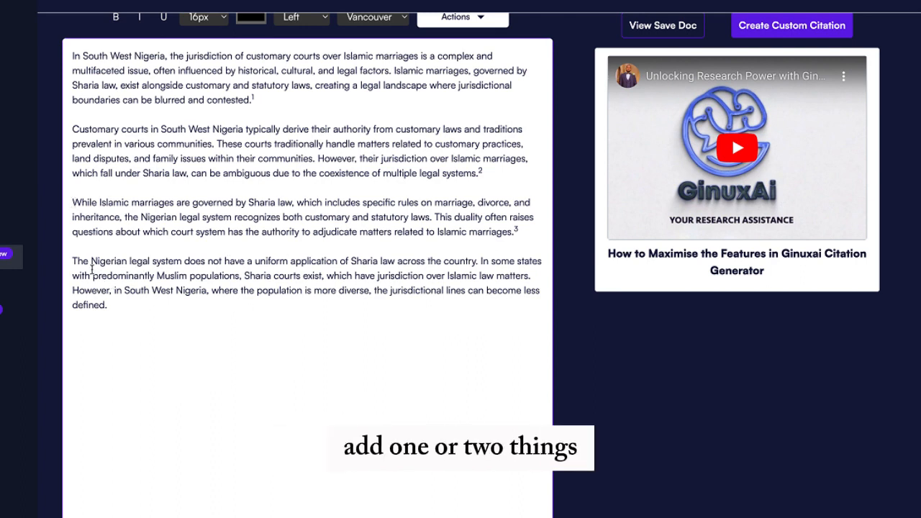
drag(75, 262, 119, 301)
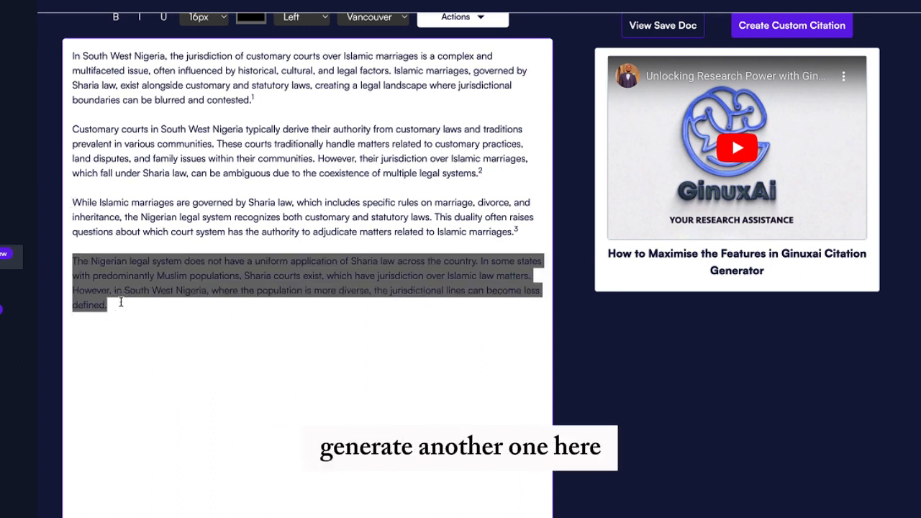
right_click(111, 274)
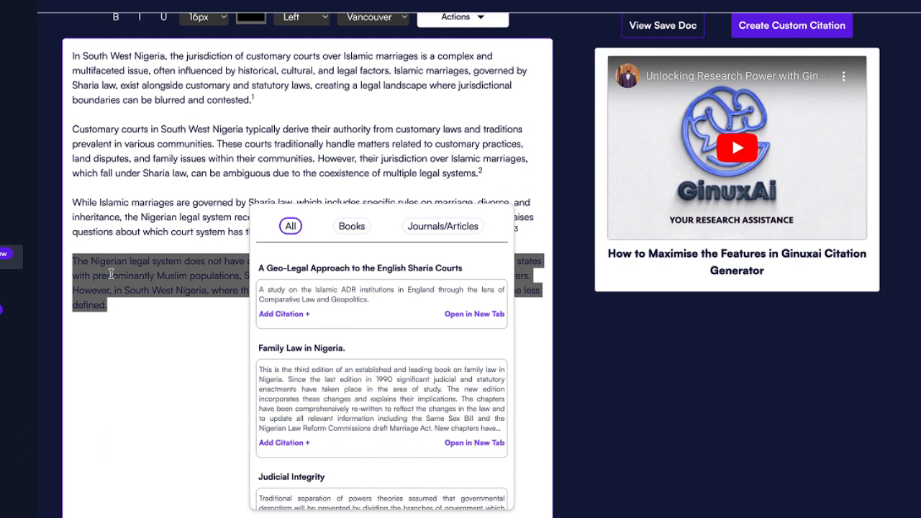
scroll(362, 340, down, 3)
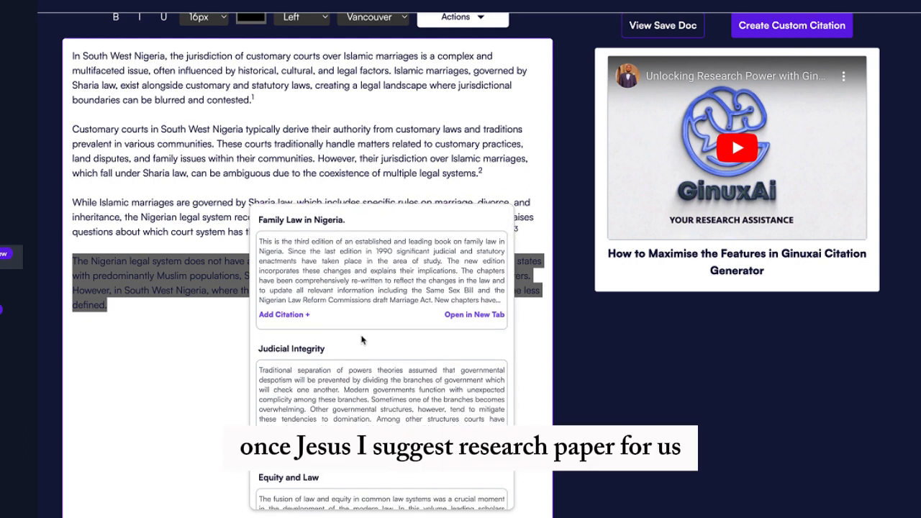
scroll(396, 372, down, 2)
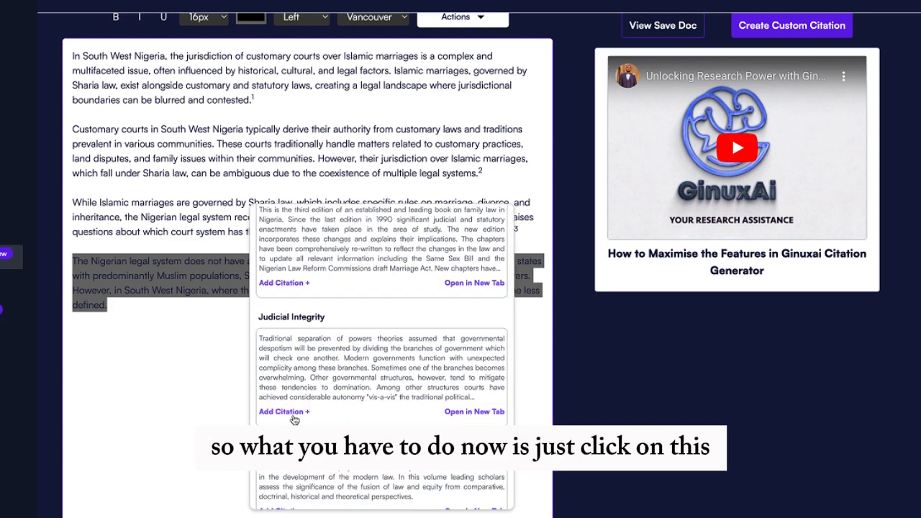
click(289, 415)
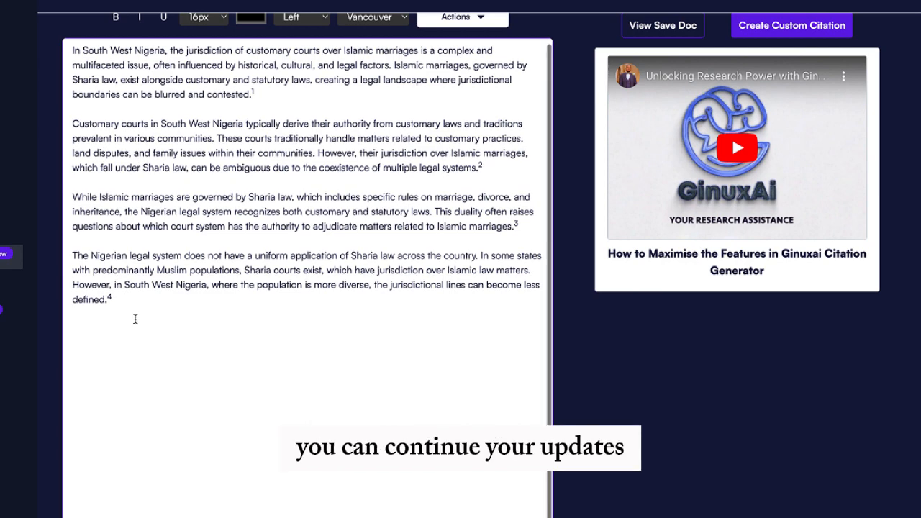
scroll(134, 319, down, 3)
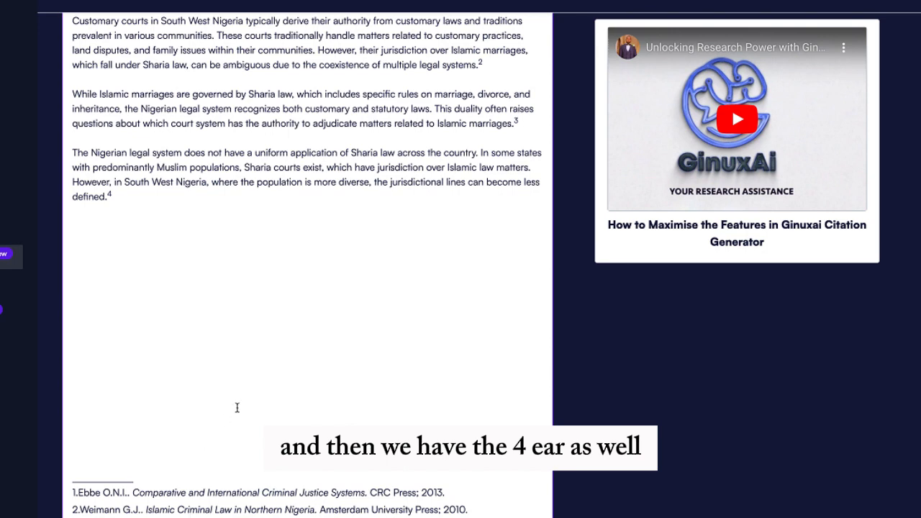
scroll(237, 408, up, 4)
Save the footnoted essay, then start a new blank document
click(463, 49)
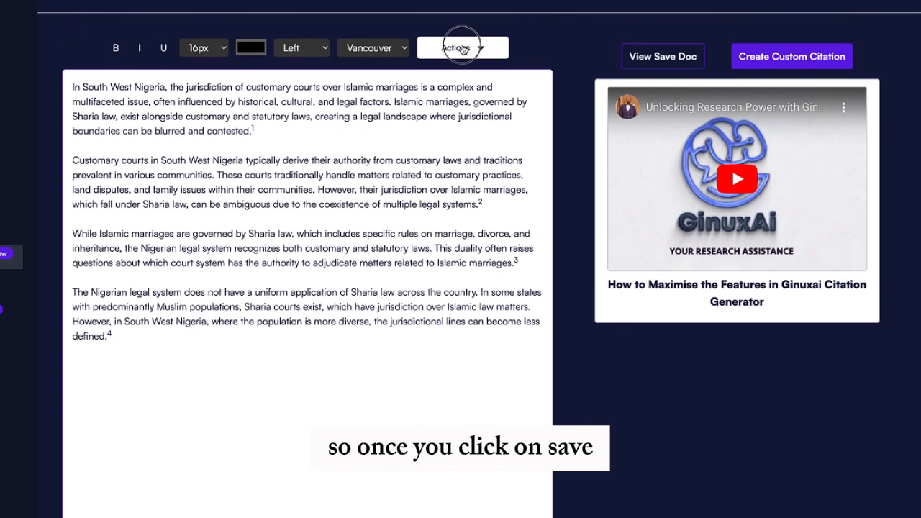
click(445, 102)
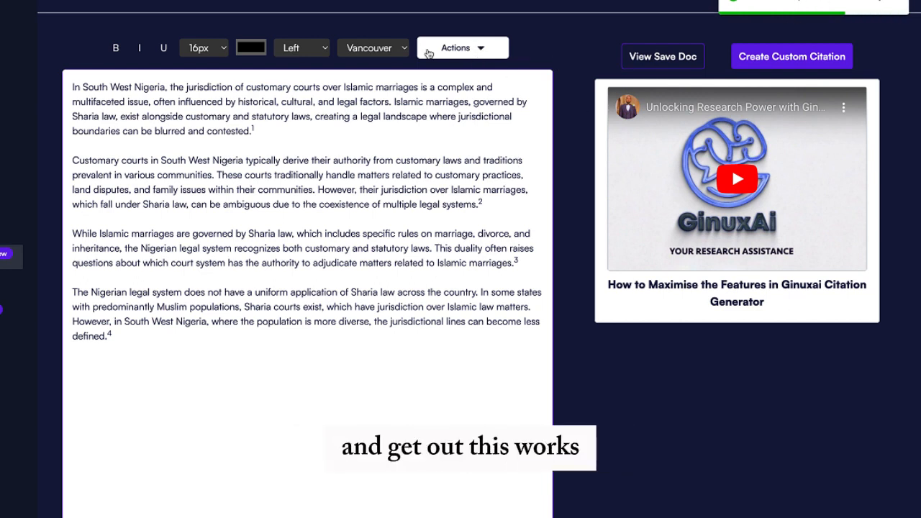
click(457, 48)
click(460, 81)
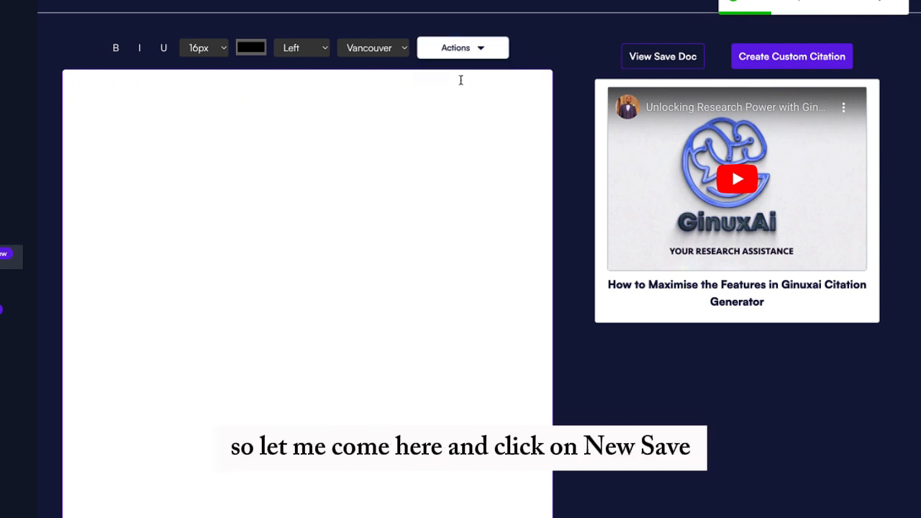
Reopen the saved South West Nigeria essay and confirm footnote 4, Judicial Integrity, is there
click(660, 63)
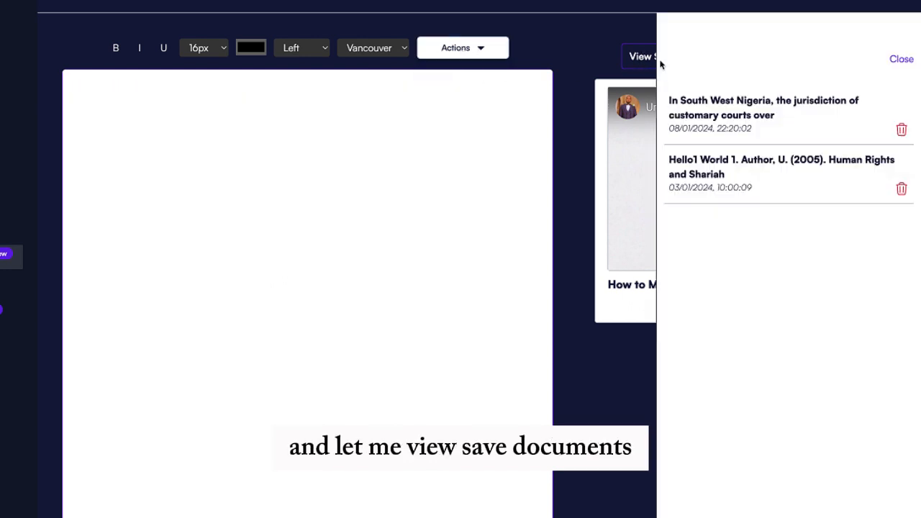
click(743, 113)
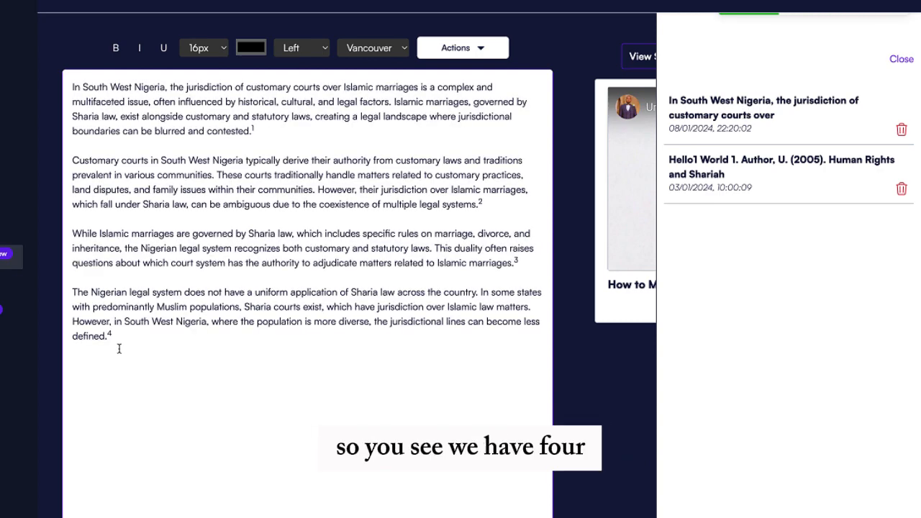
scroll(114, 338, down, 2)
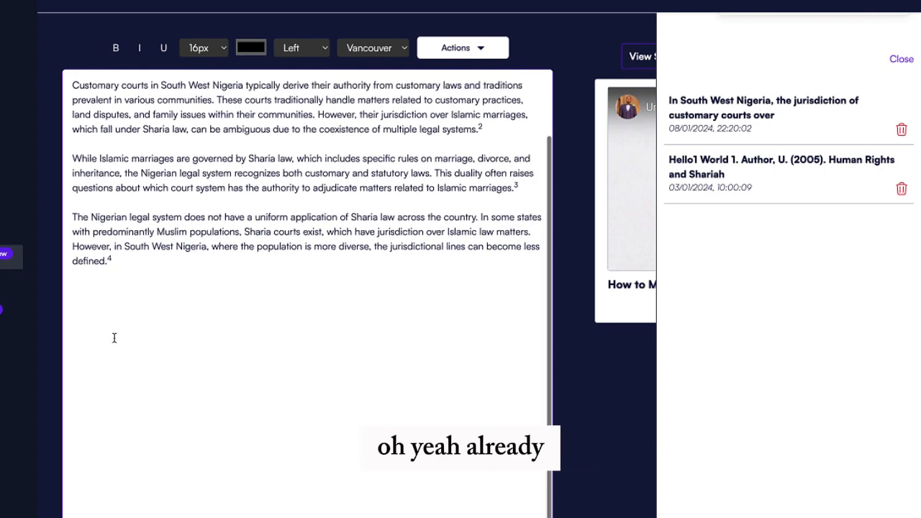
scroll(113, 337, down, 3)
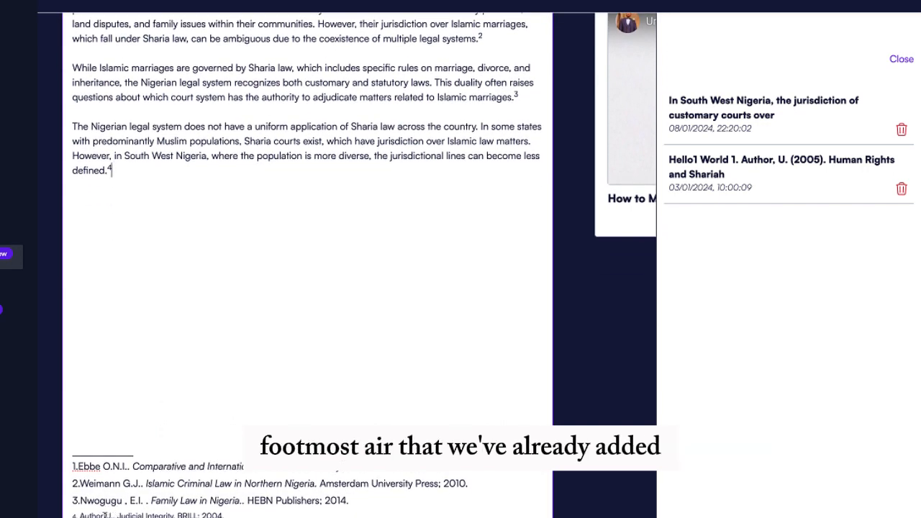
scroll(197, 383, up, 2)
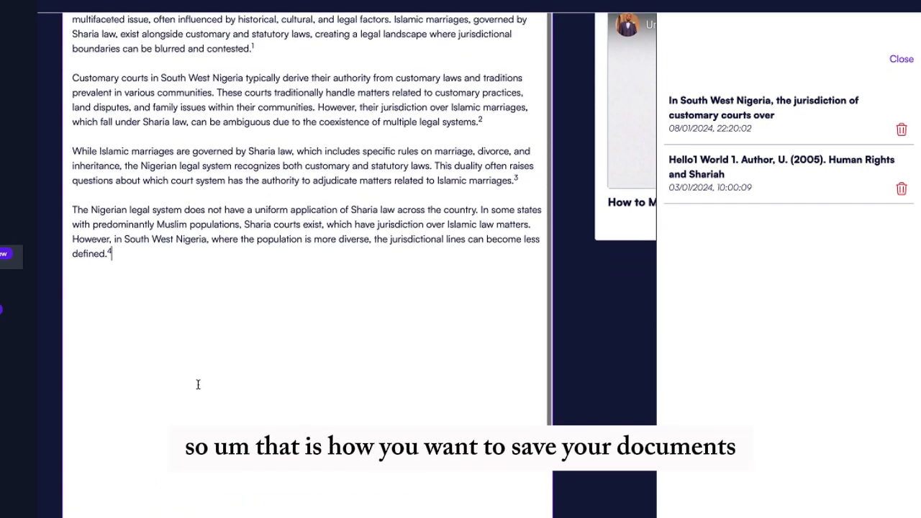
scroll(198, 383, up, 2)
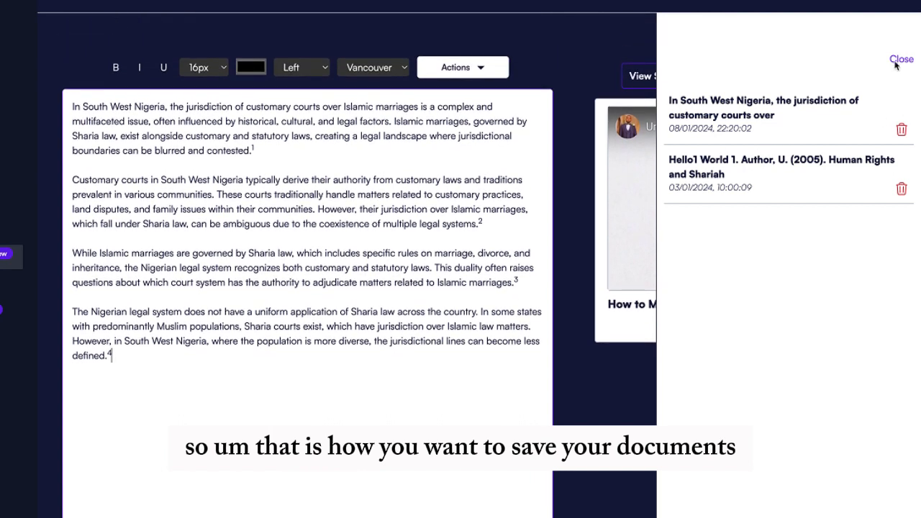
click(900, 59)
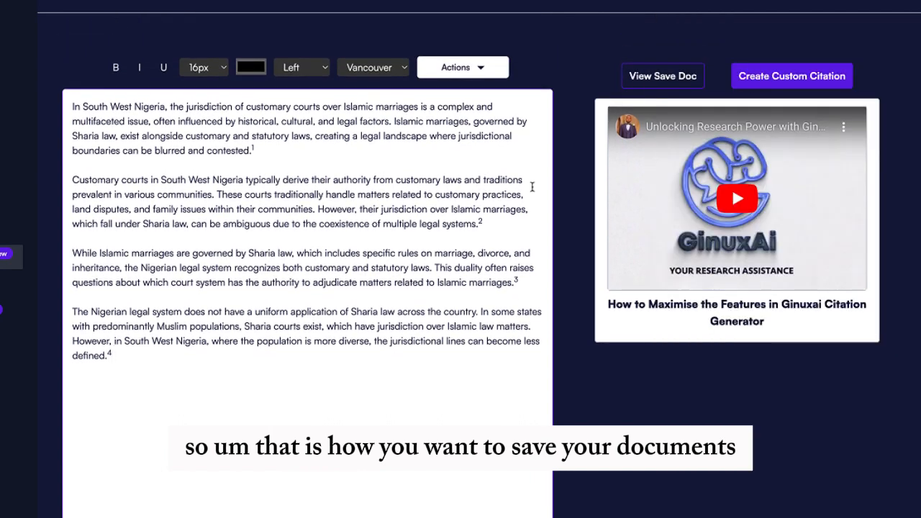
Export the essay to Word as ginuxai-citation-08_01_2024-22_22_31.docx
click(477, 66)
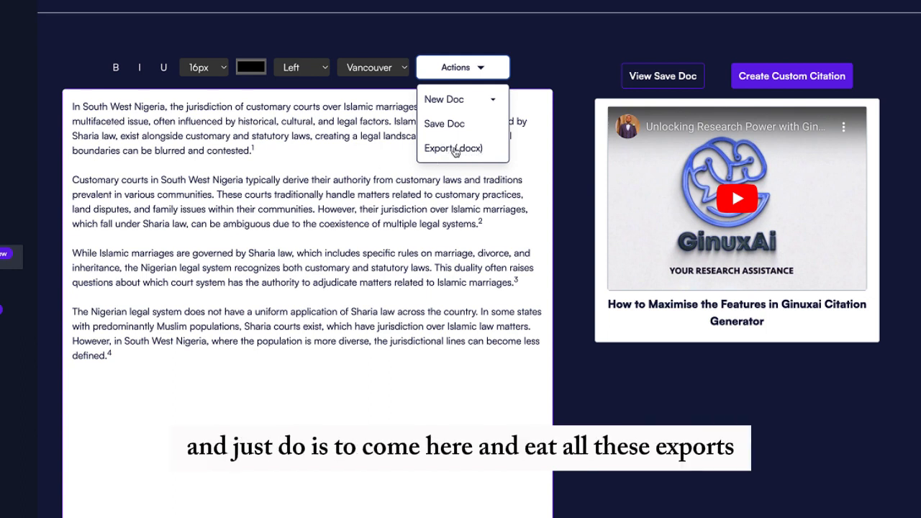
click(440, 149)
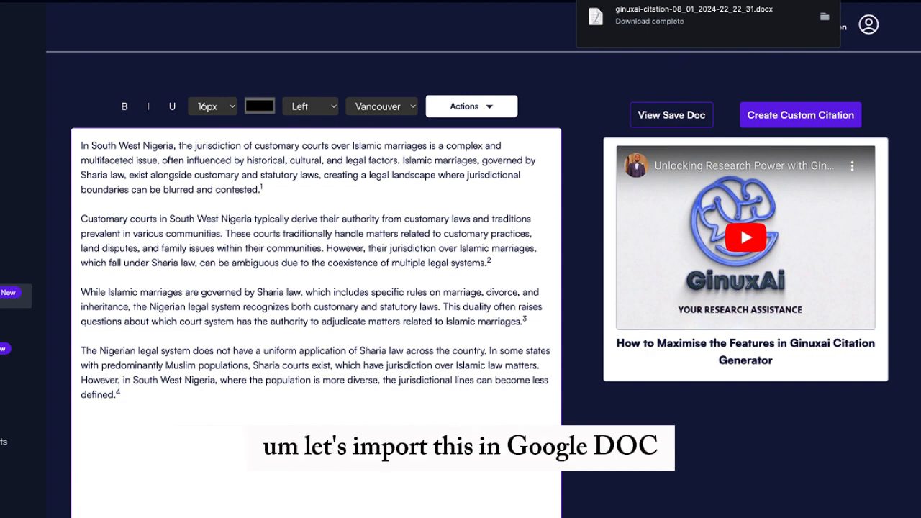
key(super+t)
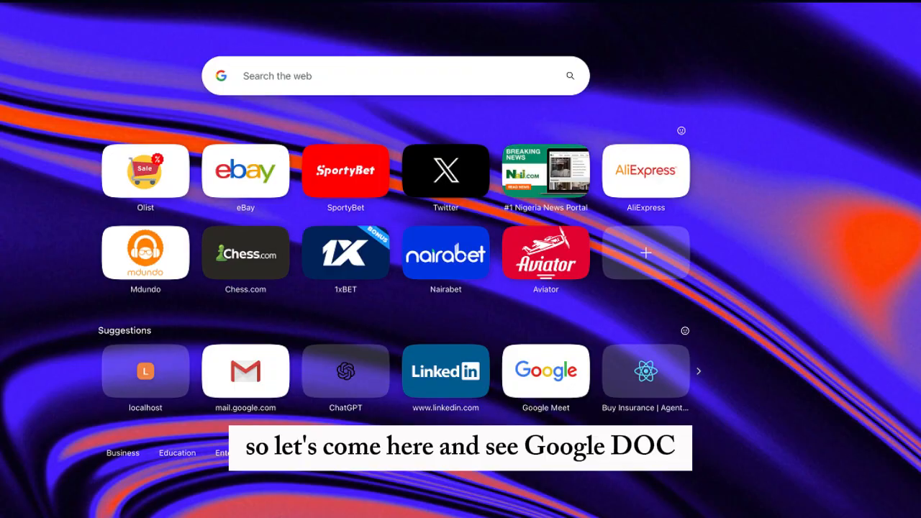
Search for Google Docs and start a blank Google document
text(google doc)
key(Return)
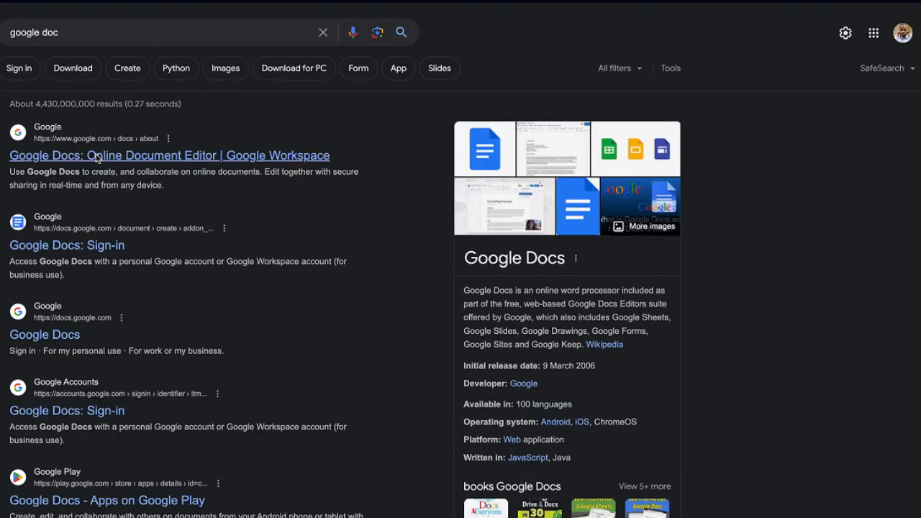
click(97, 156)
click(175, 335)
click(74, 115)
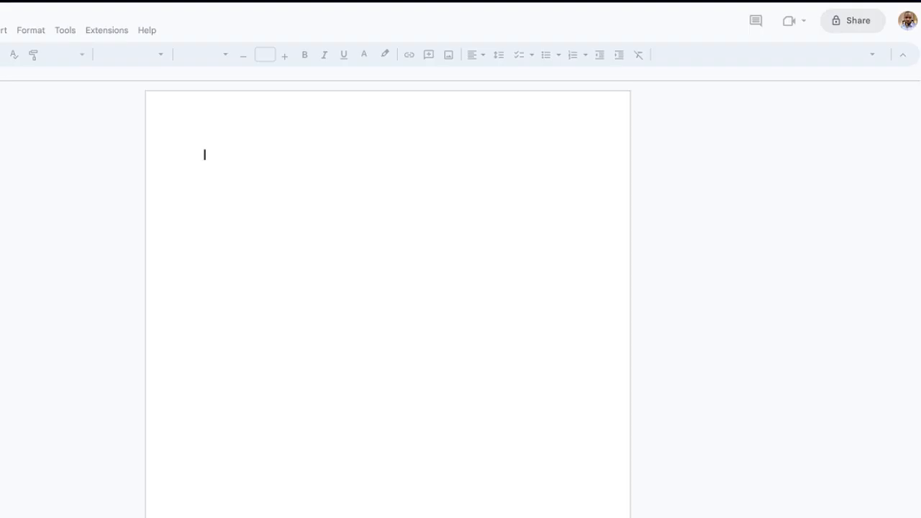
Upload the downloaded ginuxai-citation-08_01_2024-22_22_31.docx file into Google Docs
key(ctrl+o)
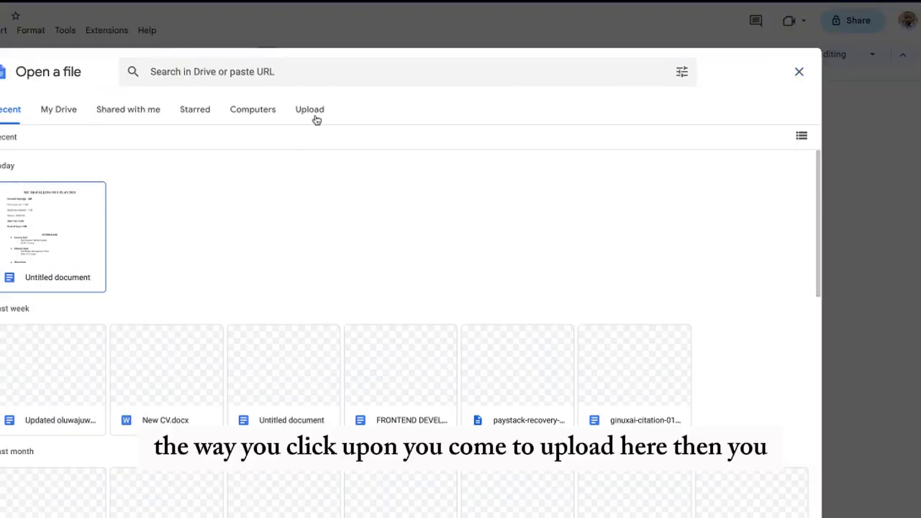
click(316, 118)
click(795, 512)
drag(791, 497, 446, 305)
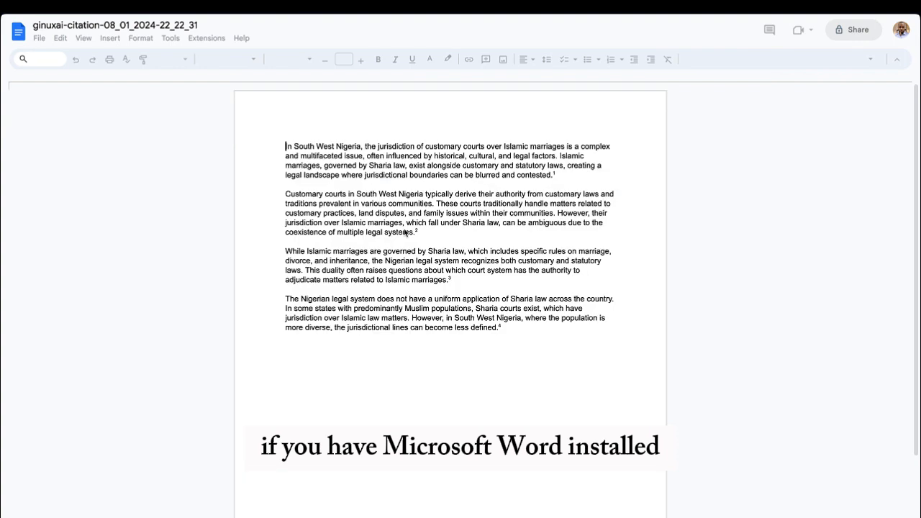
Review the imported document's footnotes and close the Google Docs landing page
scroll(405, 233, down, 2)
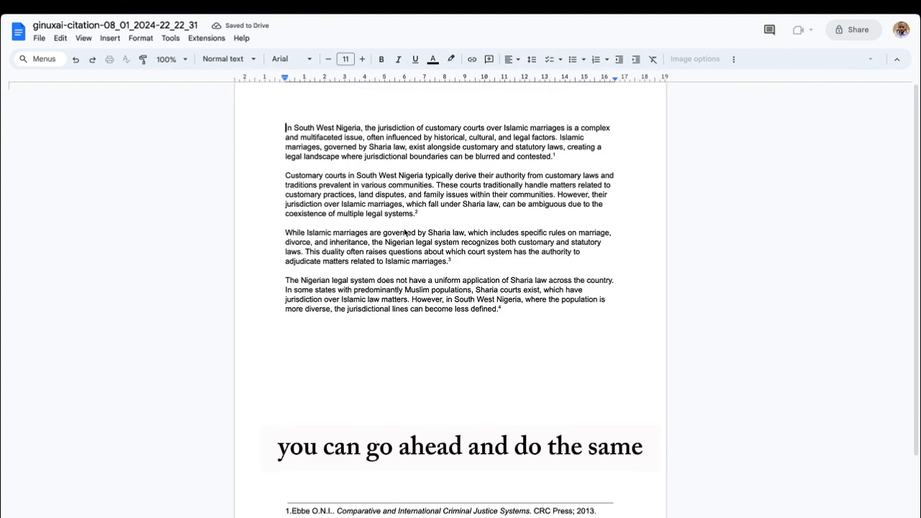
scroll(405, 232, up, 2)
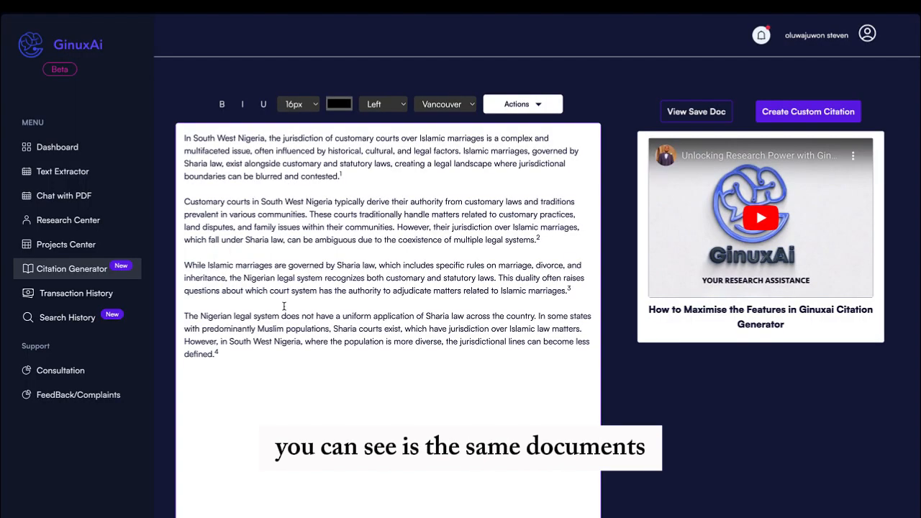
scroll(284, 307, down, 3)
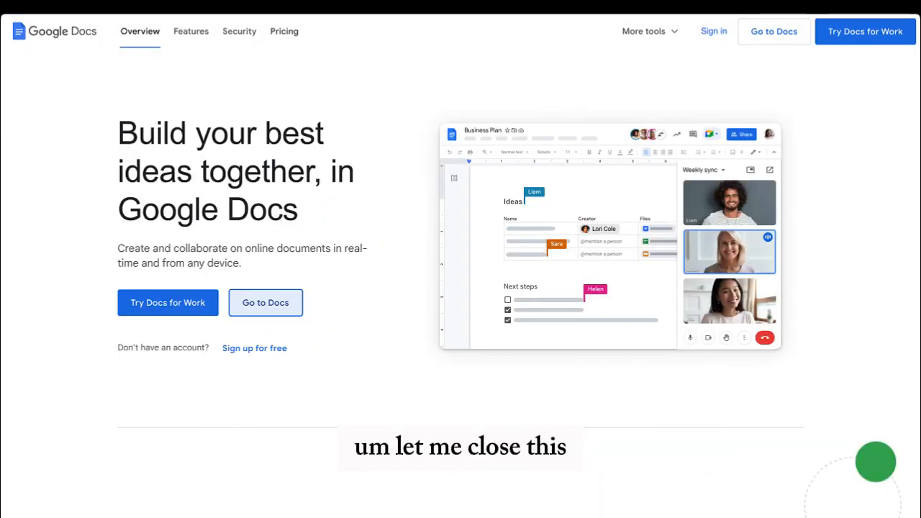
key(ctrl+w)
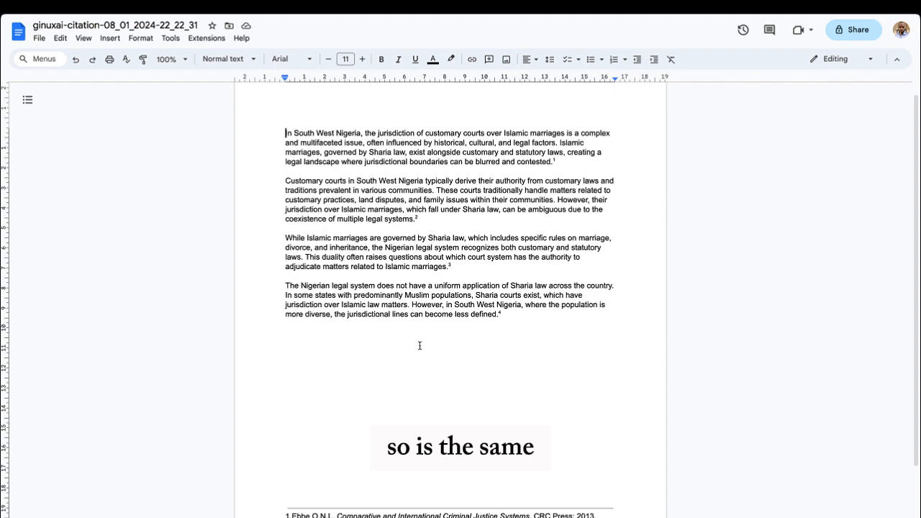
Recheck the four footnote references, then return to the GinuxAi editor
scroll(419, 345, down, 1)
scroll(420, 345, up, 1)
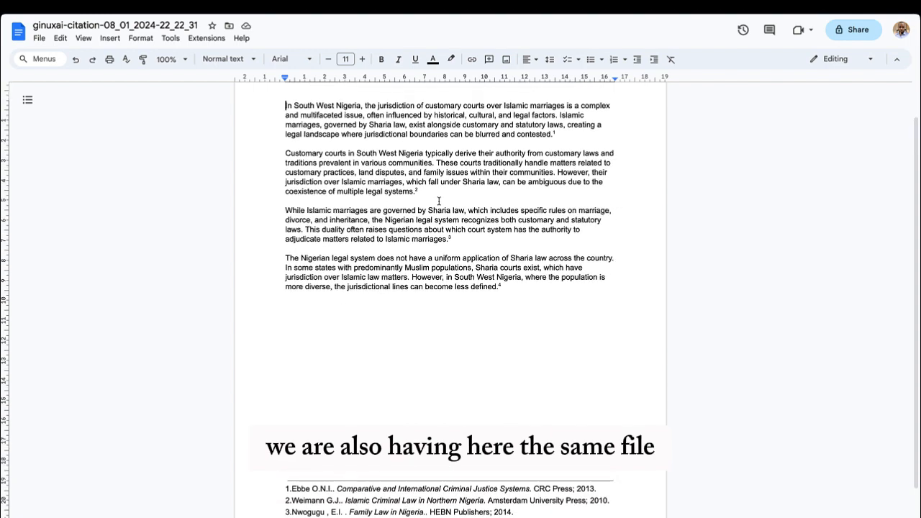
scroll(493, 277, down, 2)
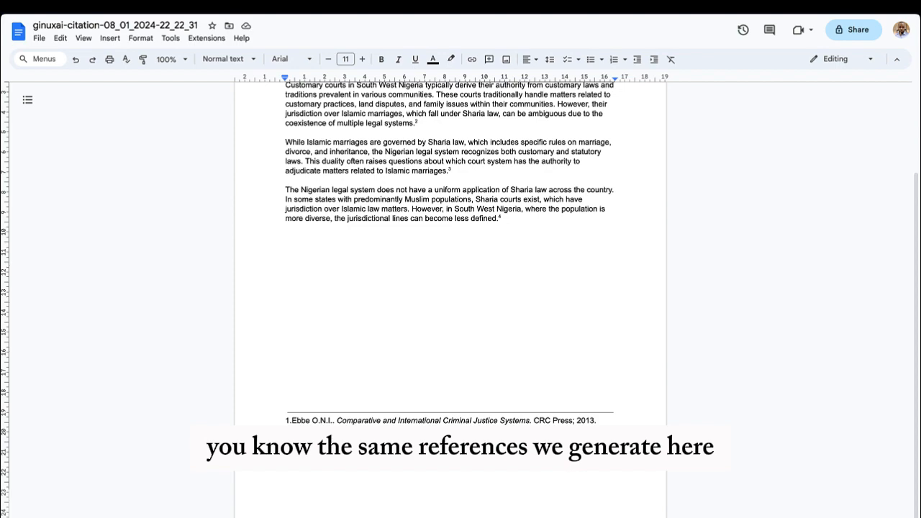
scroll(460, 327, up, 3)
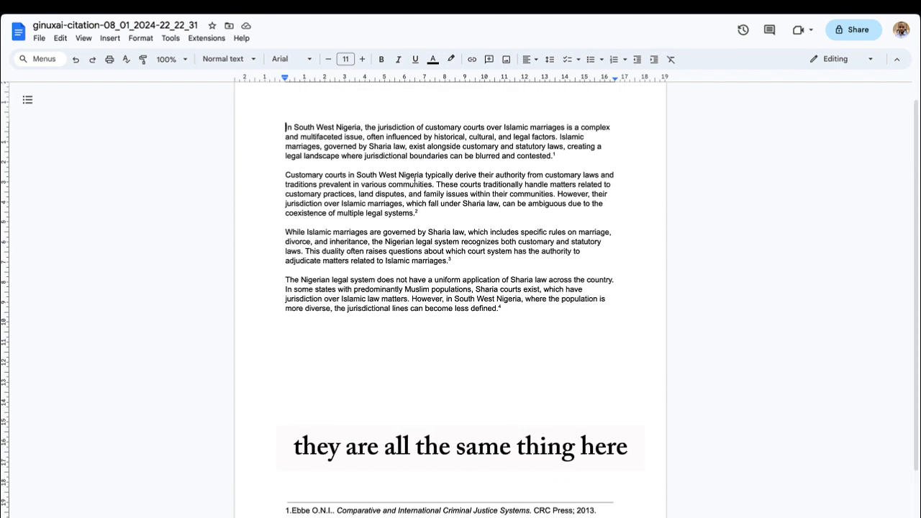
click(151, 6)
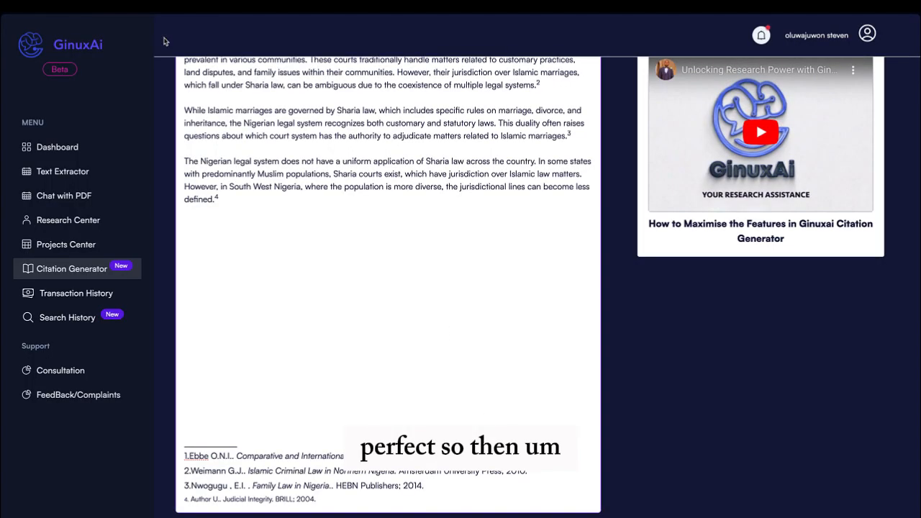
Make the first paragraph bold, leaving italics and underline off
scroll(394, 301, up, 4)
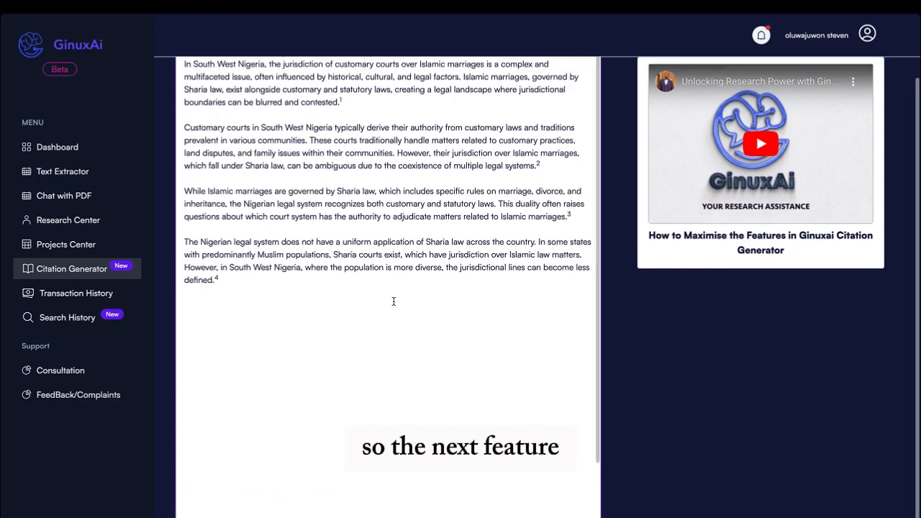
scroll(393, 302, up, 1)
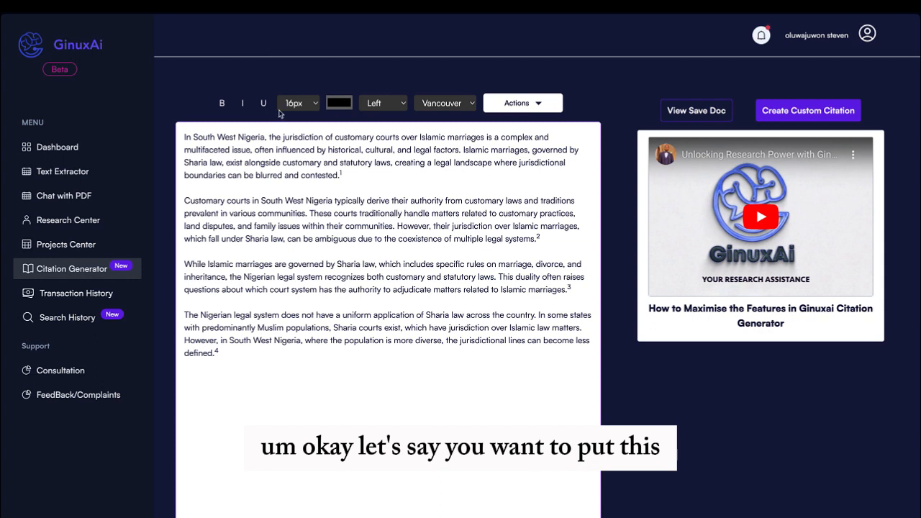
drag(185, 137, 358, 168)
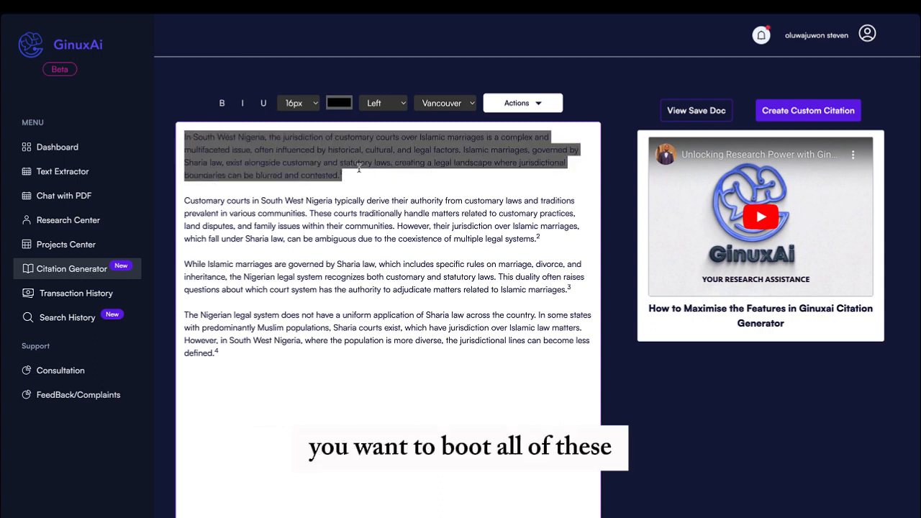
click(221, 103)
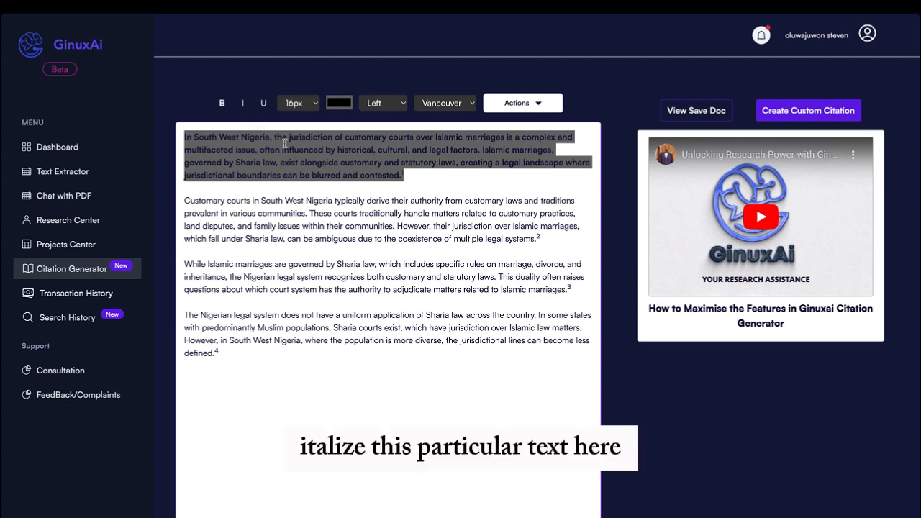
click(242, 105)
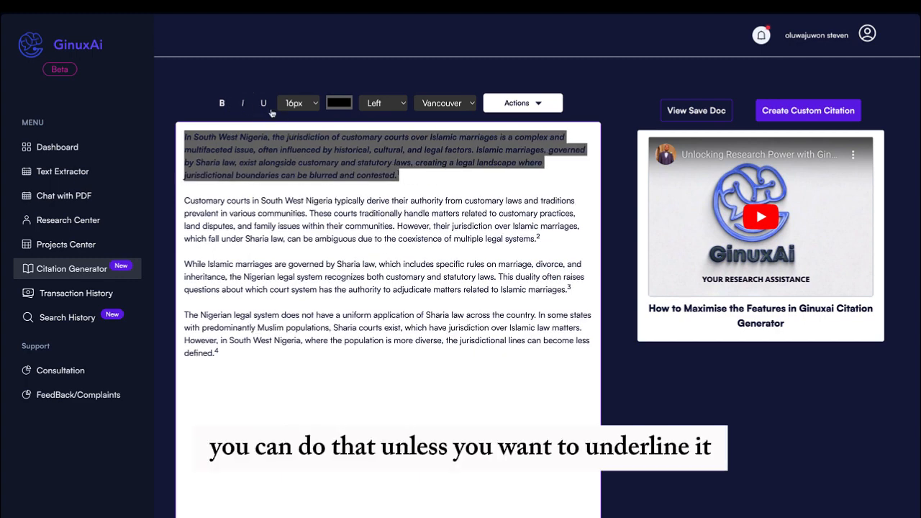
click(264, 108)
click(264, 108)
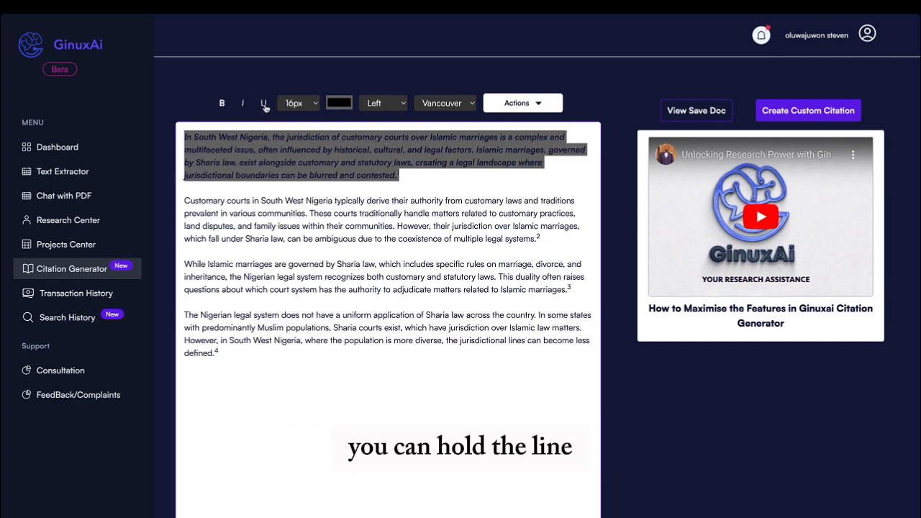
click(244, 105)
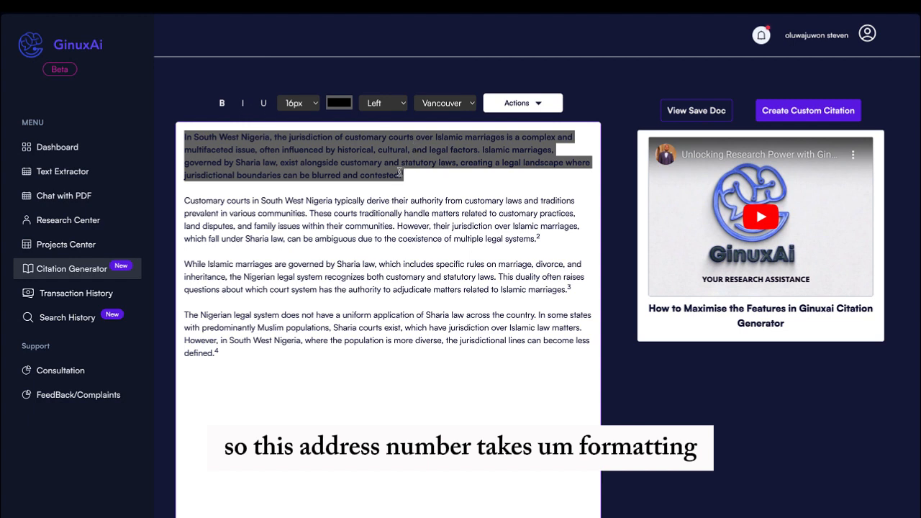
Colour the first paragraph red (RGB 197, 13, 13)
click(339, 104)
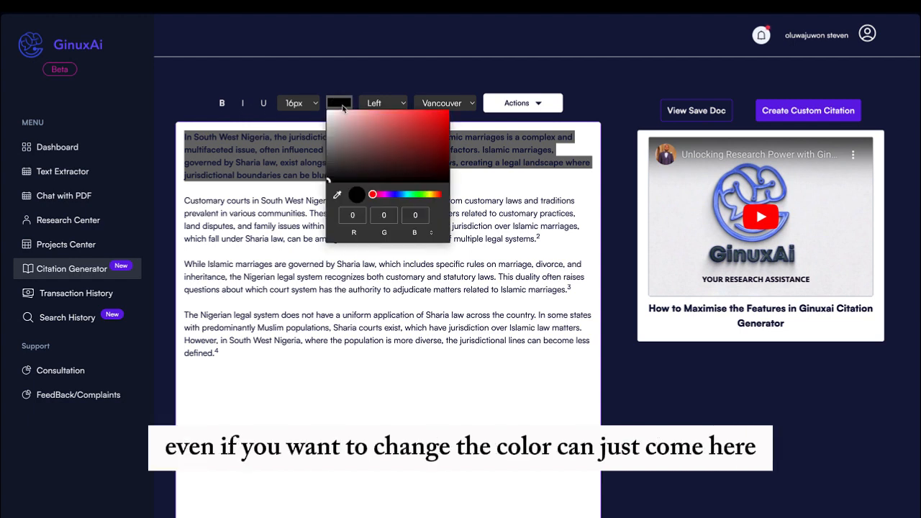
click(440, 127)
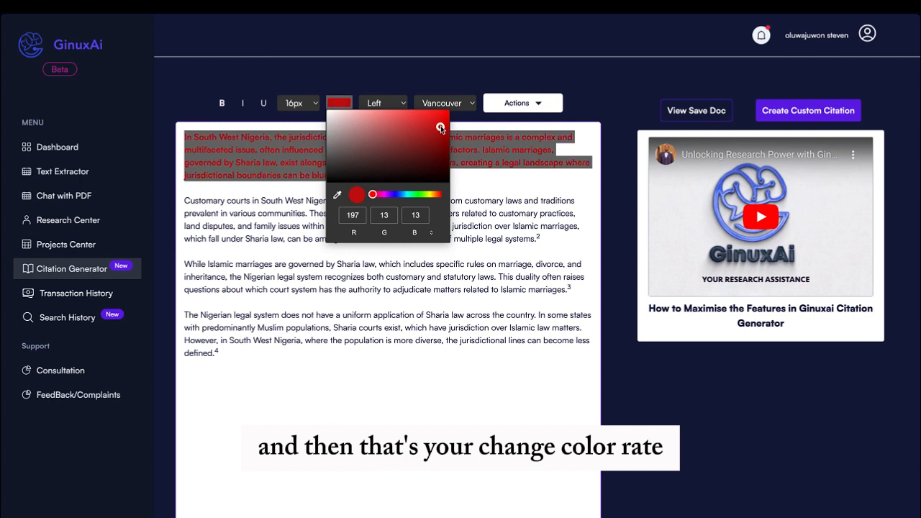
click(495, 179)
click(494, 179)
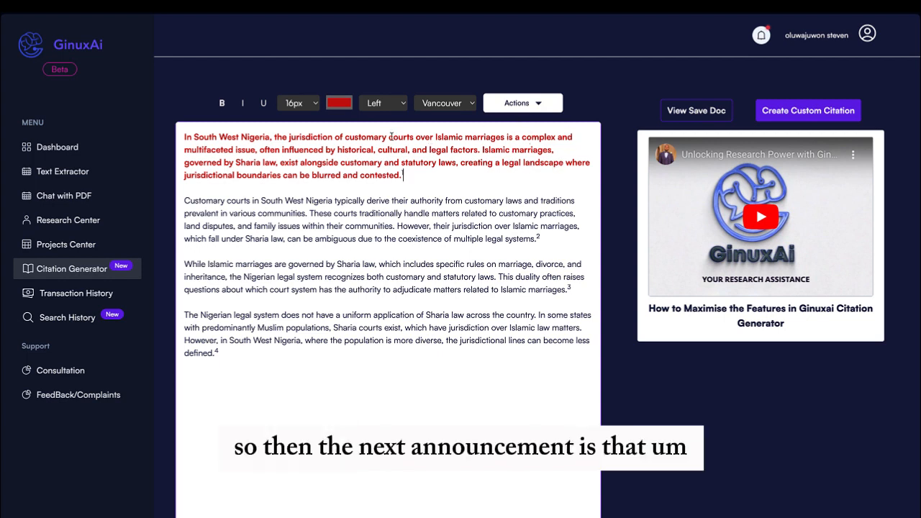
click(522, 108)
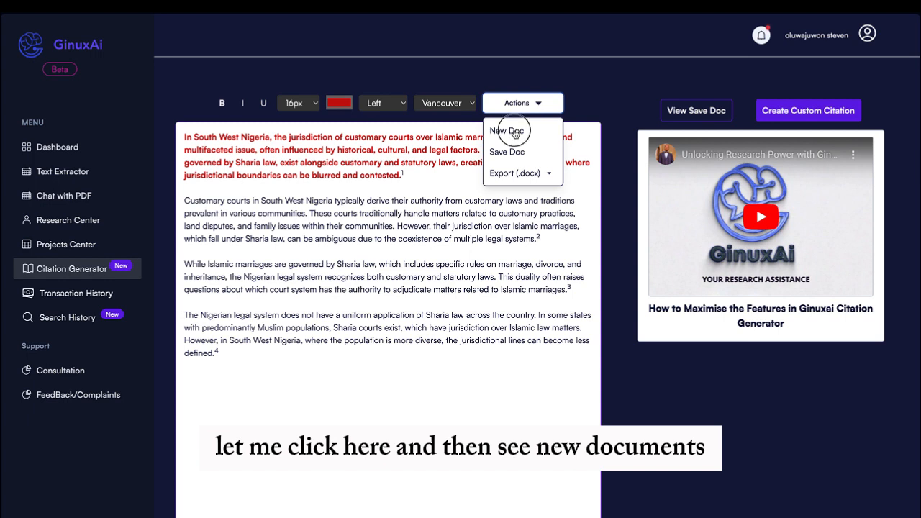
In a new blank document, open a custom citation form and set its type to APA
click(515, 134)
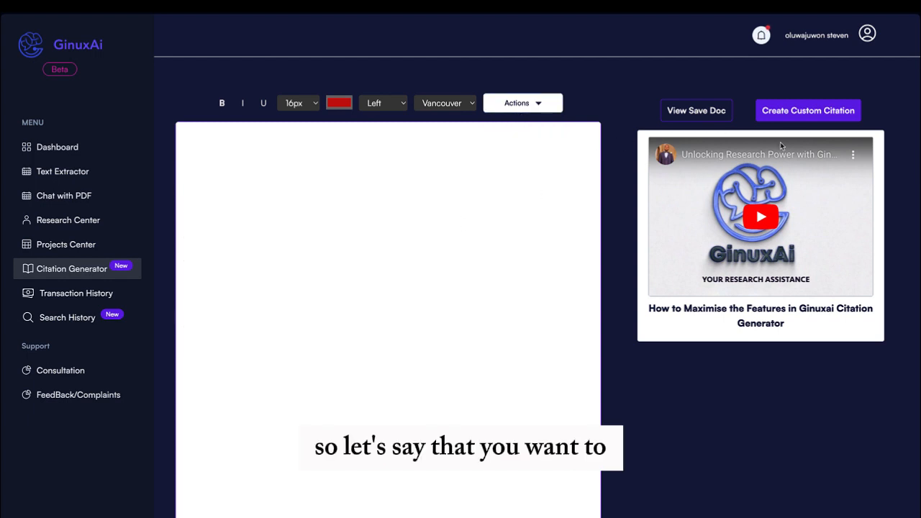
click(803, 113)
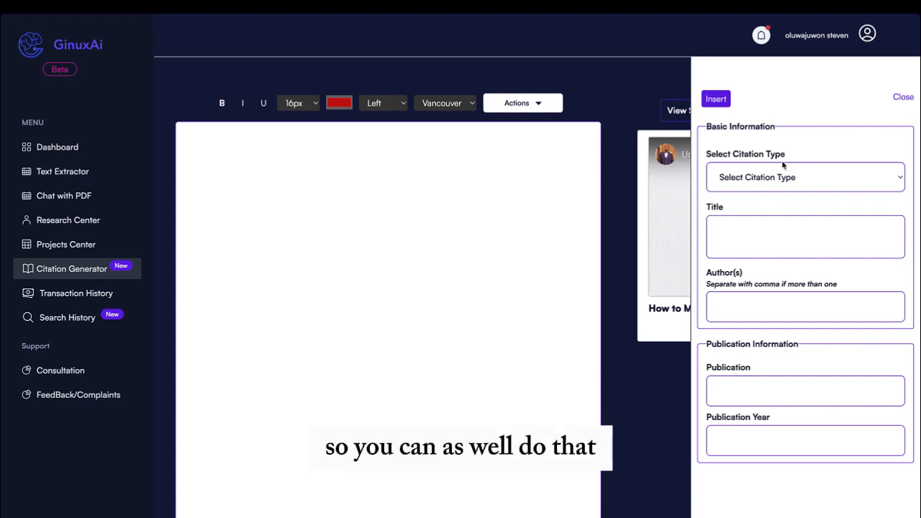
click(759, 182)
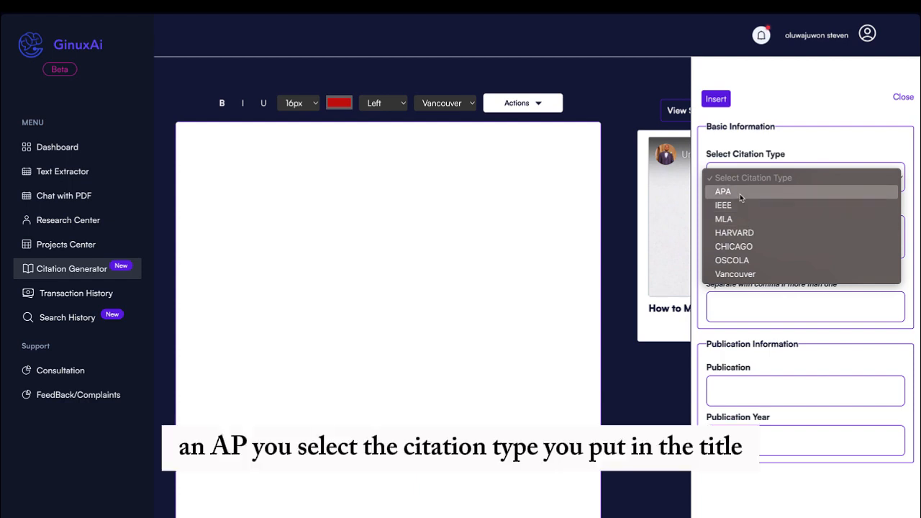
click(741, 192)
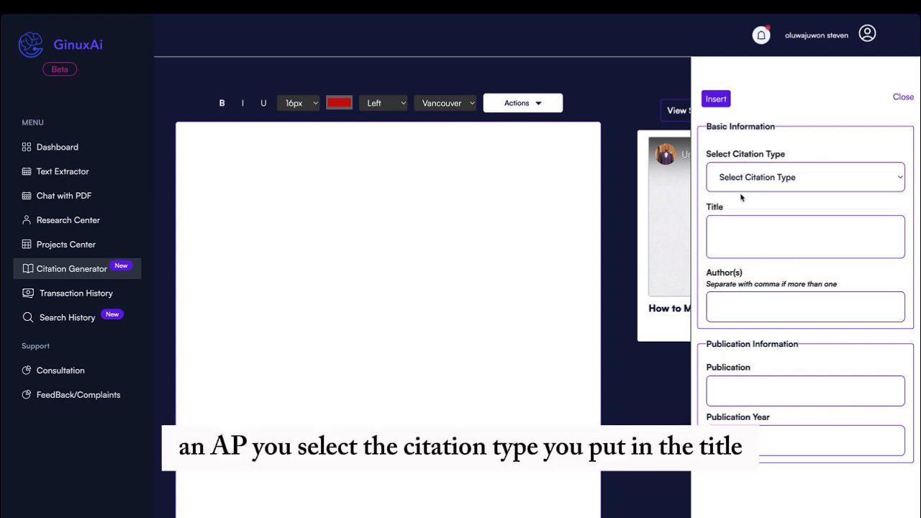
click(756, 235)
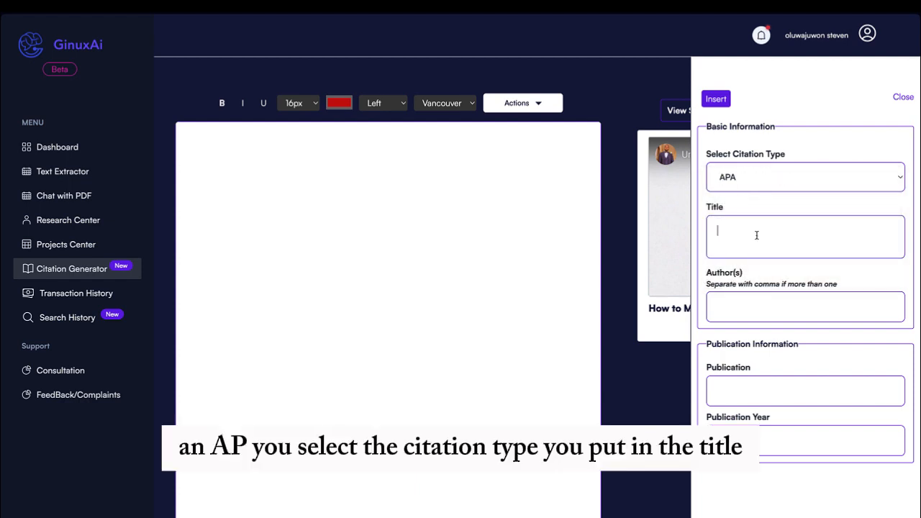
click(741, 305)
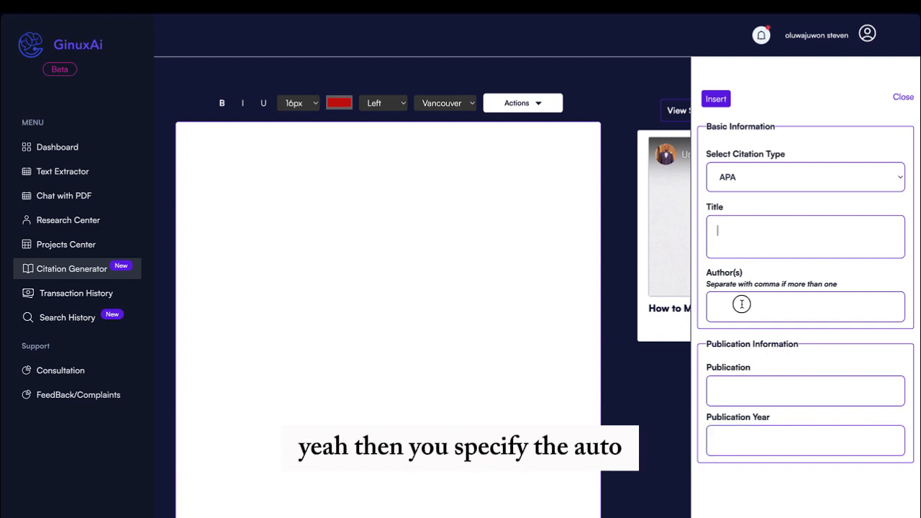
click(749, 247)
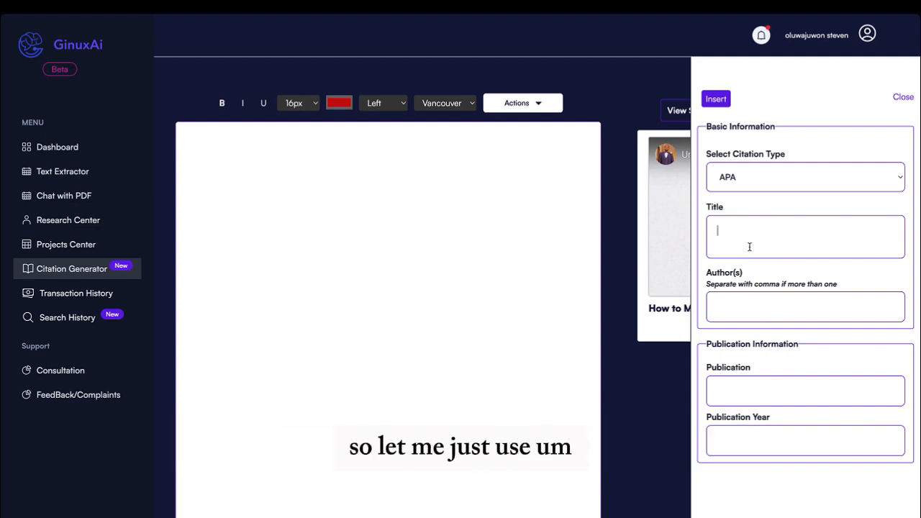
Enter the title 'A comparative solution to citation generator in Ginuxai'
text(Hello)
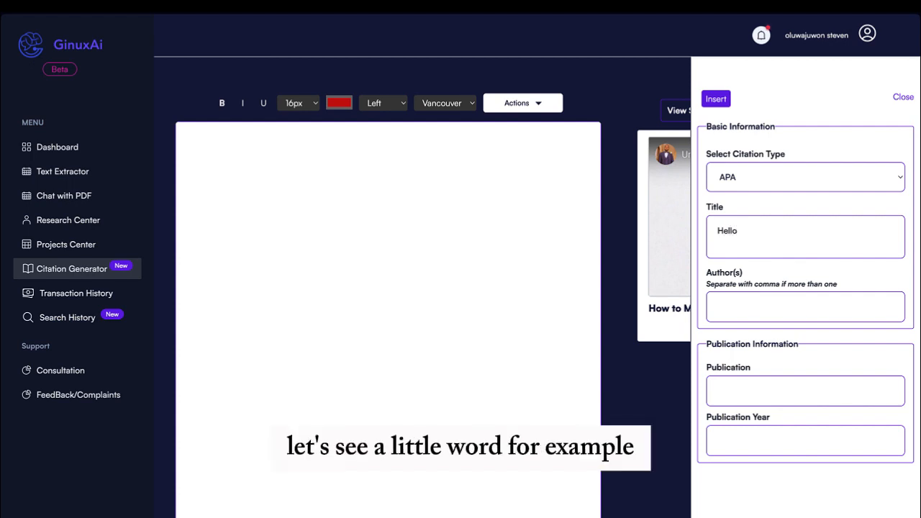
key(BackSpace)
key(BackSpace)
key(BackSpace)
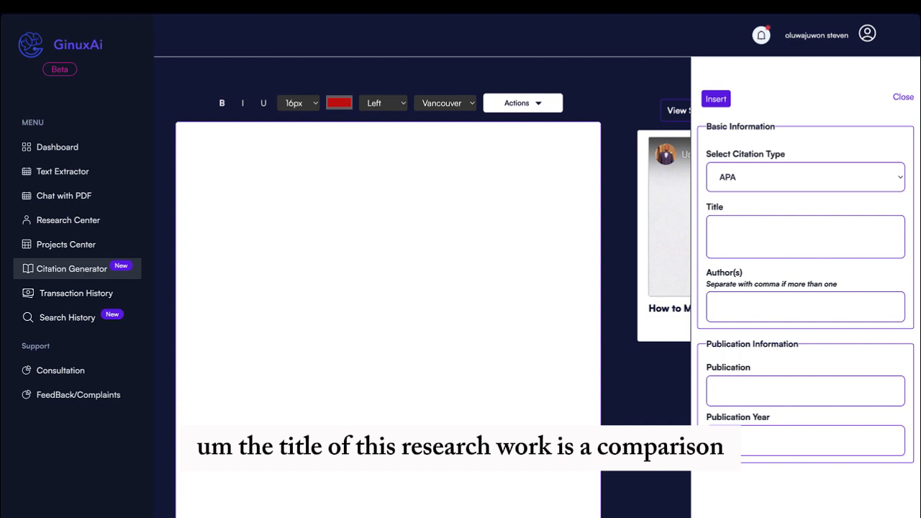
text(A com)
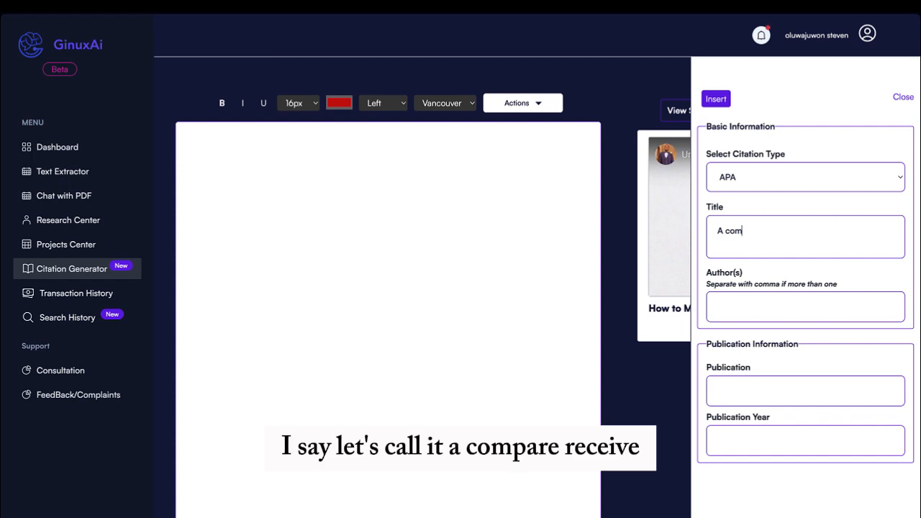
text(parative solution)
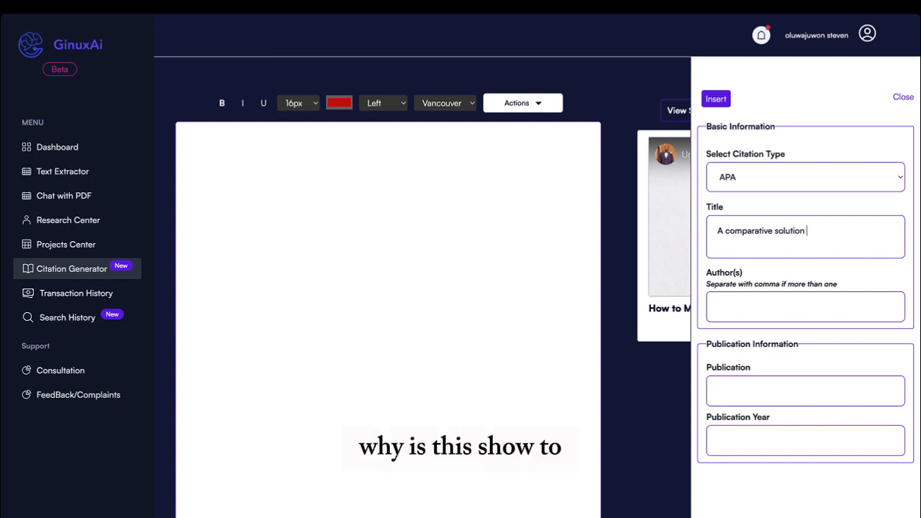
text( to )
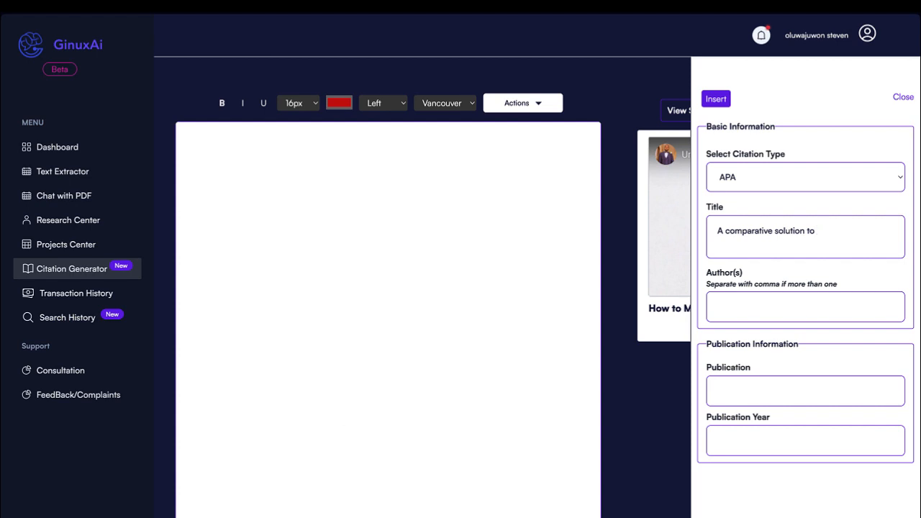
text(citation)
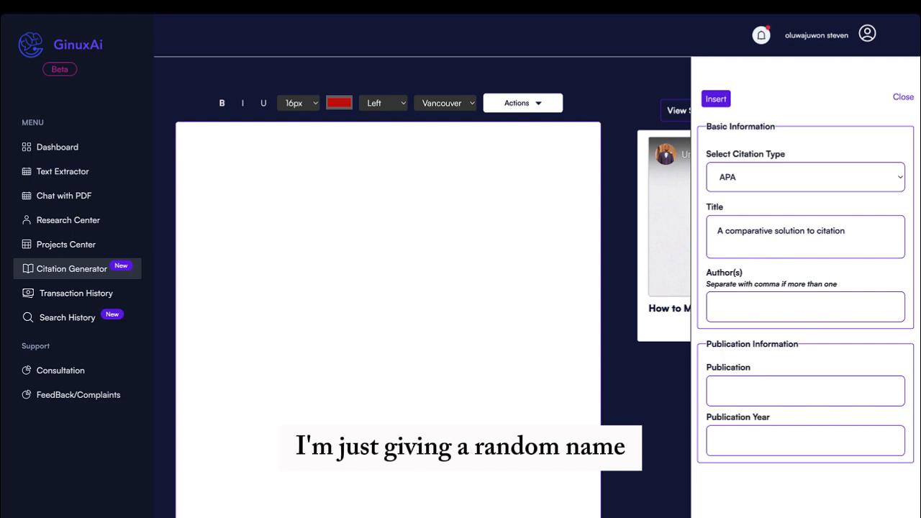
text( genera)
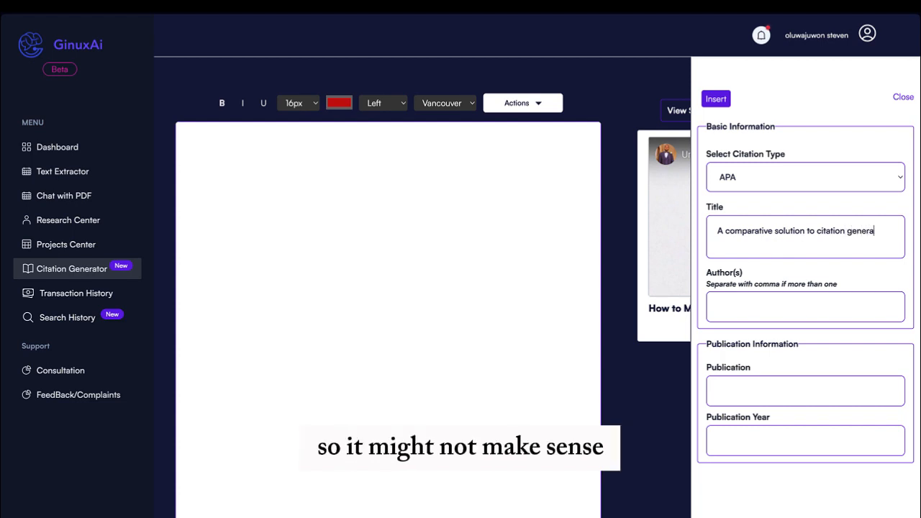
text(tor)
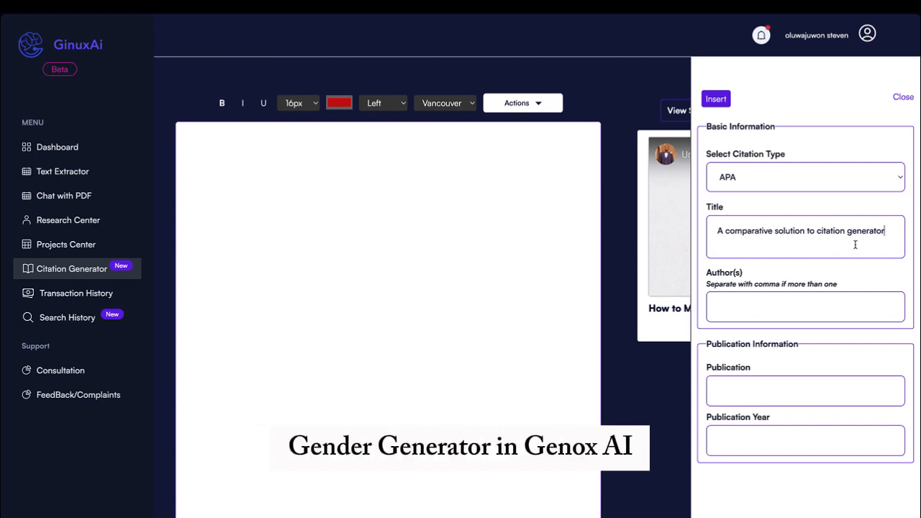
text(in g)
key(BackSpace)
key(BackSpace)
text(Gin)
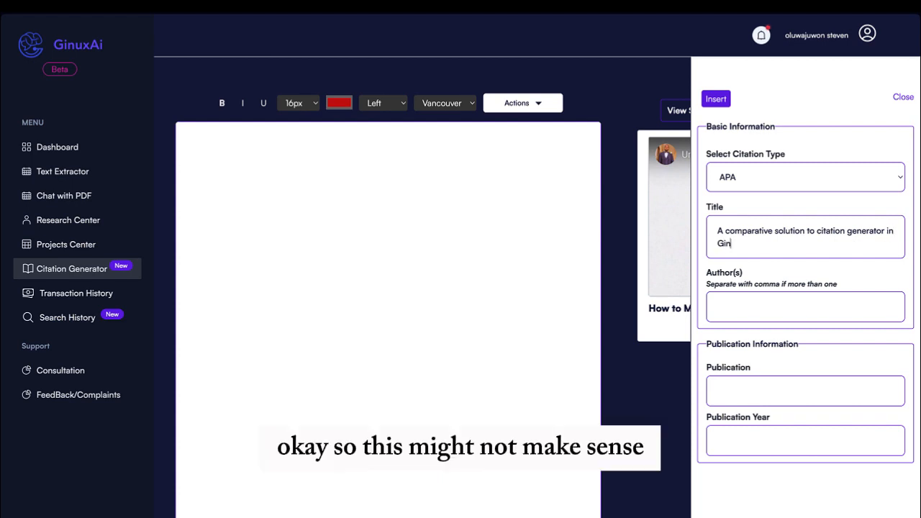
text(uxai)
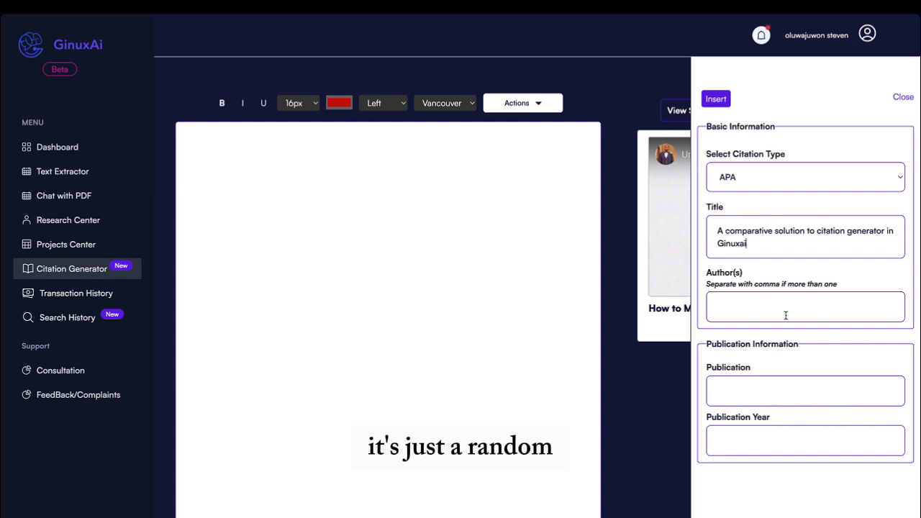
click(786, 315)
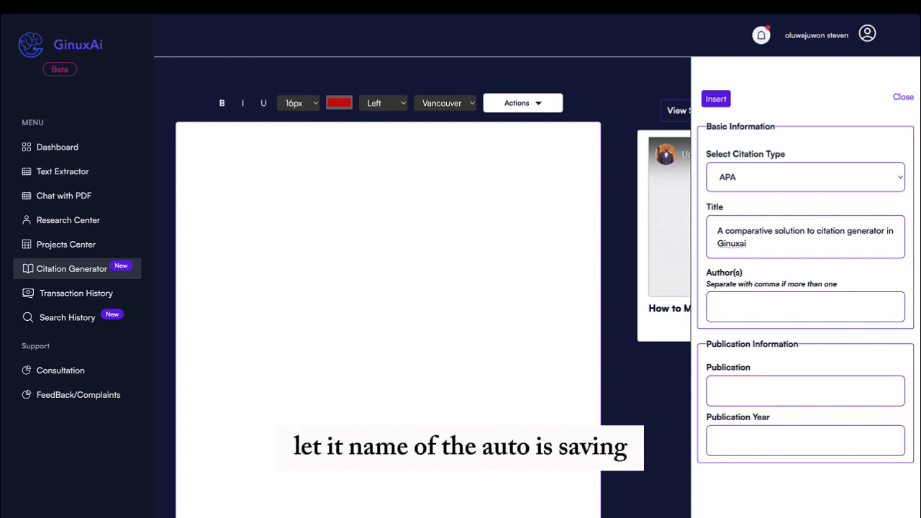
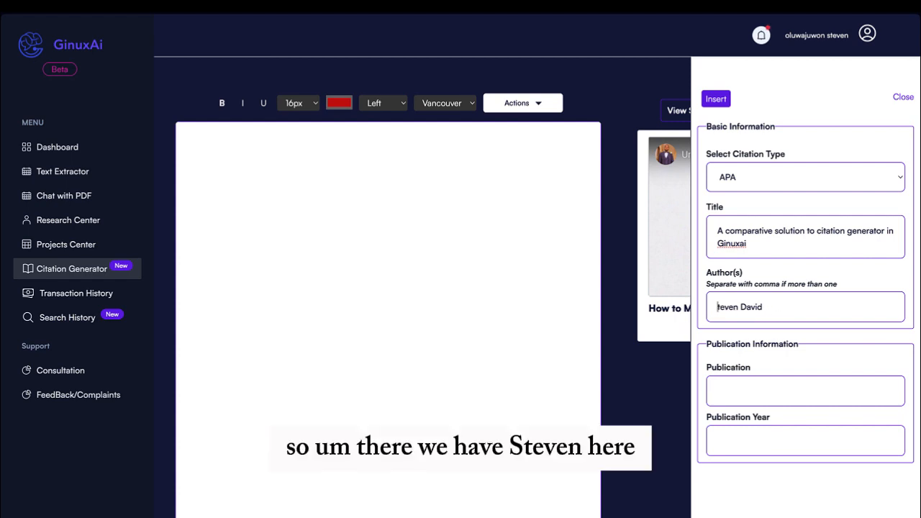
Set Publication to 'Green house' and Publication Year to 2023
click(755, 389)
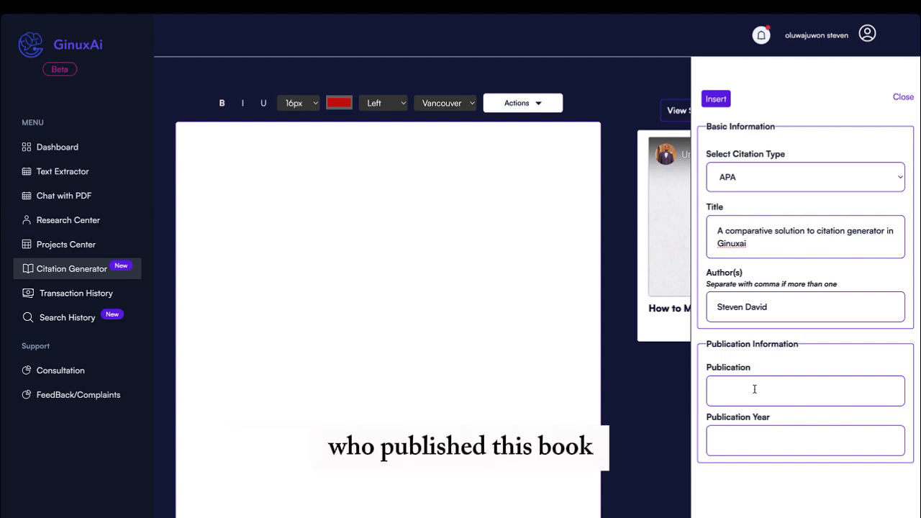
text(Green)
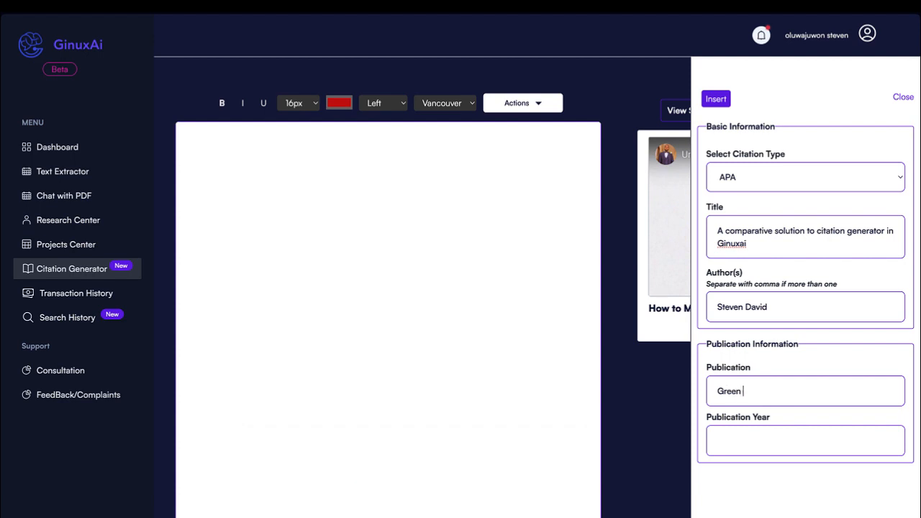
text( house)
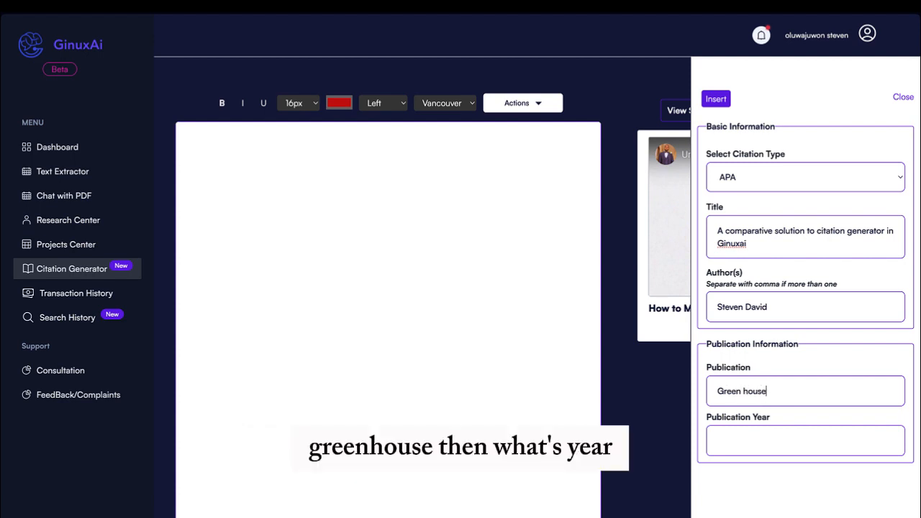
click(771, 450)
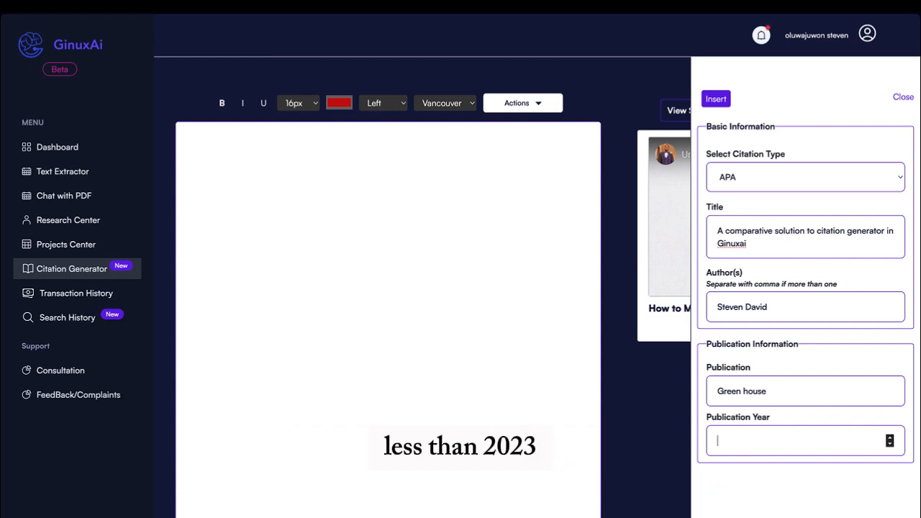
text(2023)
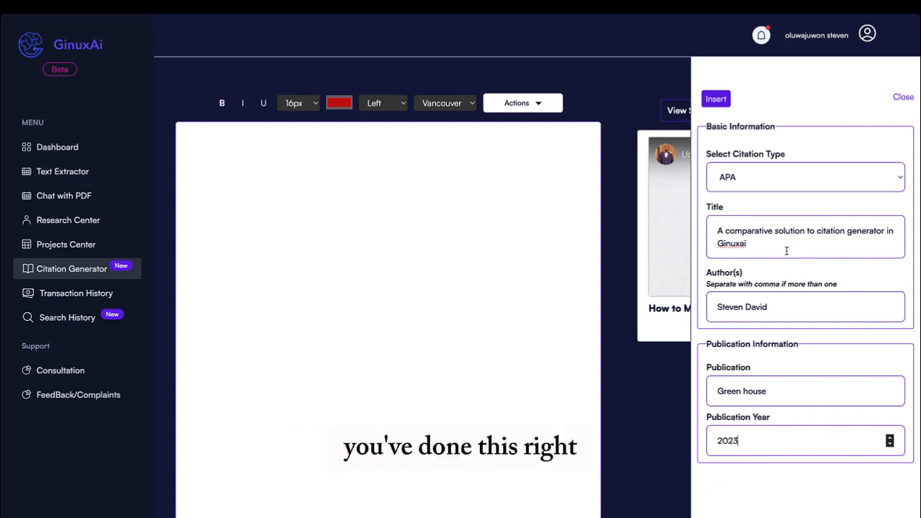
Insert the citation as reference 1 under References and highlight its author, title and year
click(719, 100)
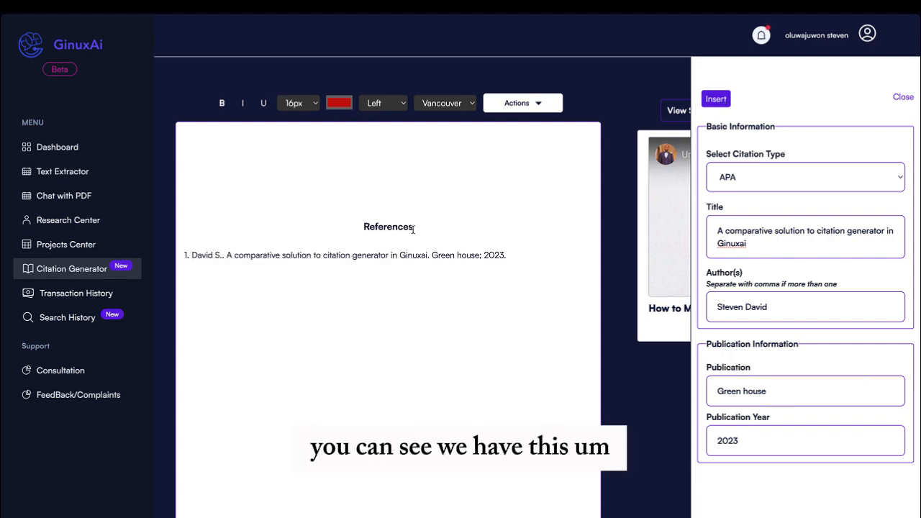
drag(192, 254, 481, 256)
click(241, 257)
click(492, 257)
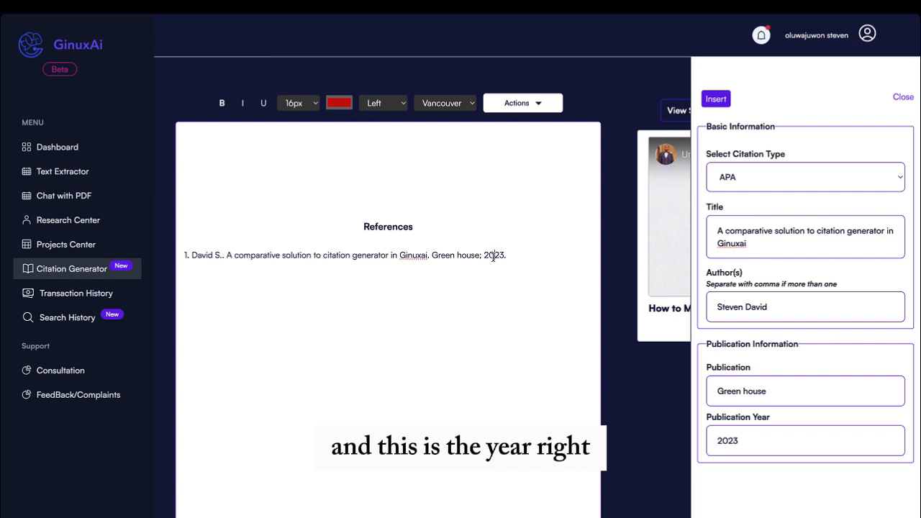
click(456, 106)
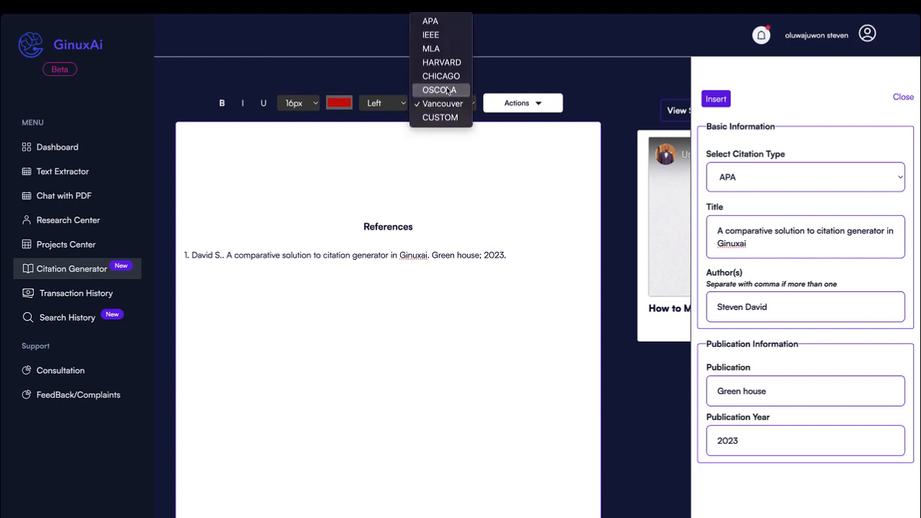
Restyle the reference in OSCOLA and close the custom citation form
click(447, 90)
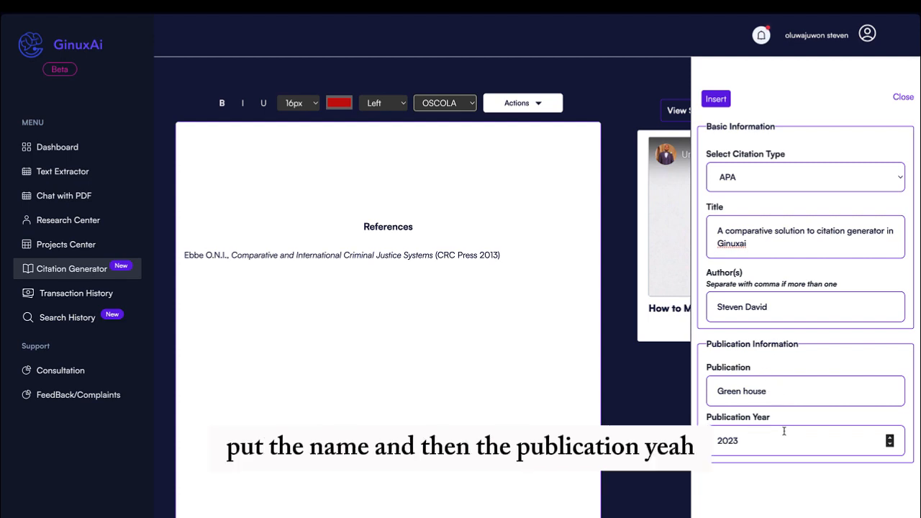
click(899, 97)
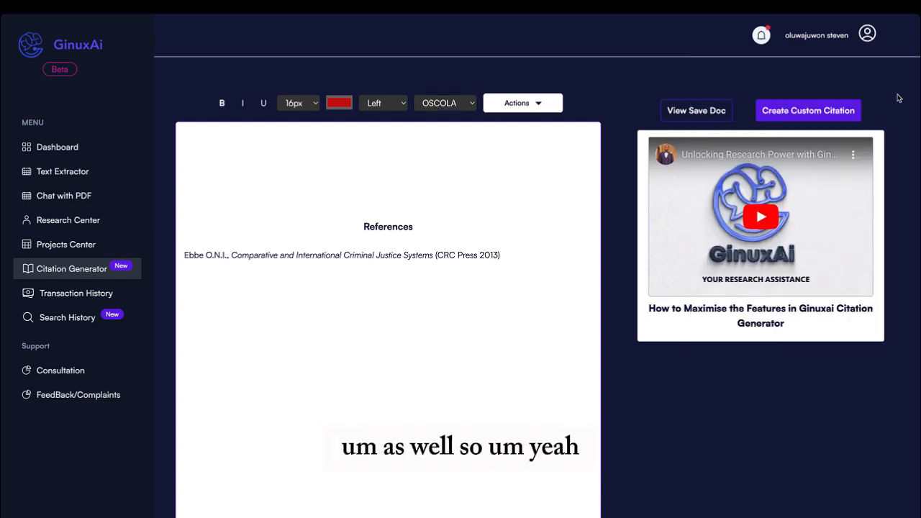